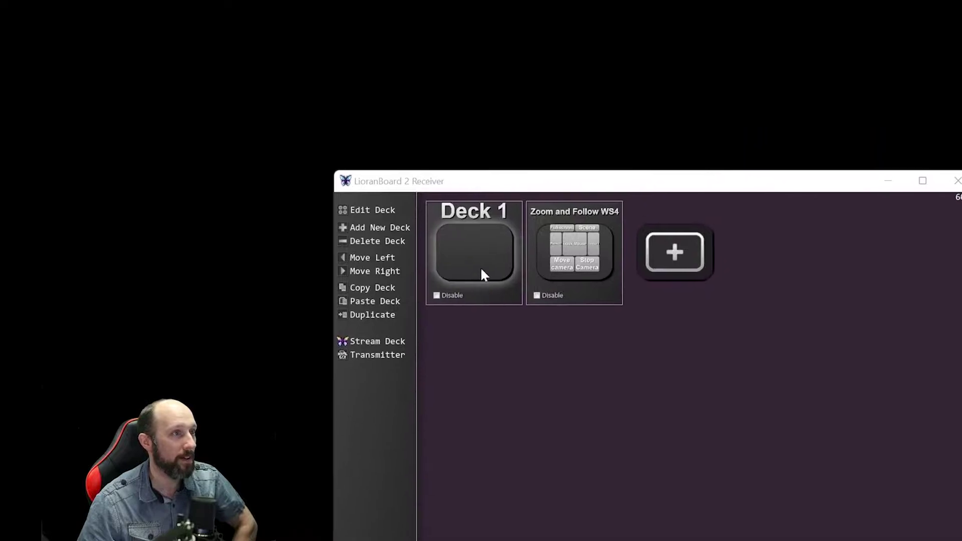
# Open Deck 1 for editing and create a new button in its first grid cell.
pyautogui.rightClick(482, 274)
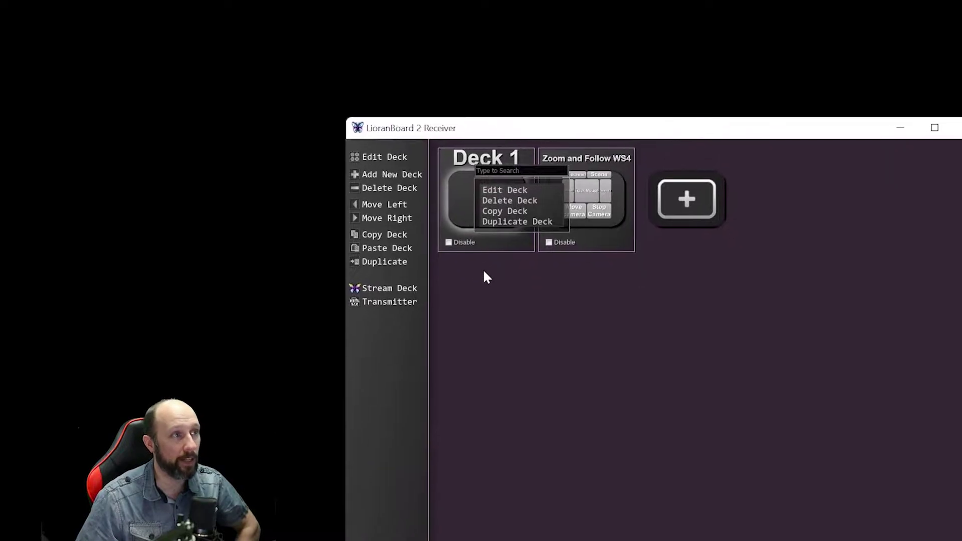
pyautogui.click(481, 271)
pyautogui.rightClick(483, 274)
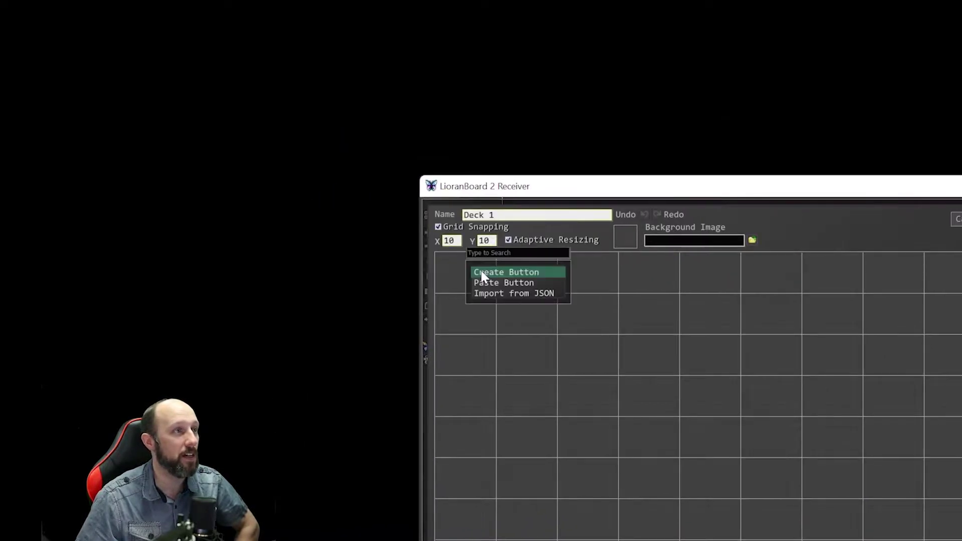
pyautogui.click(483, 274)
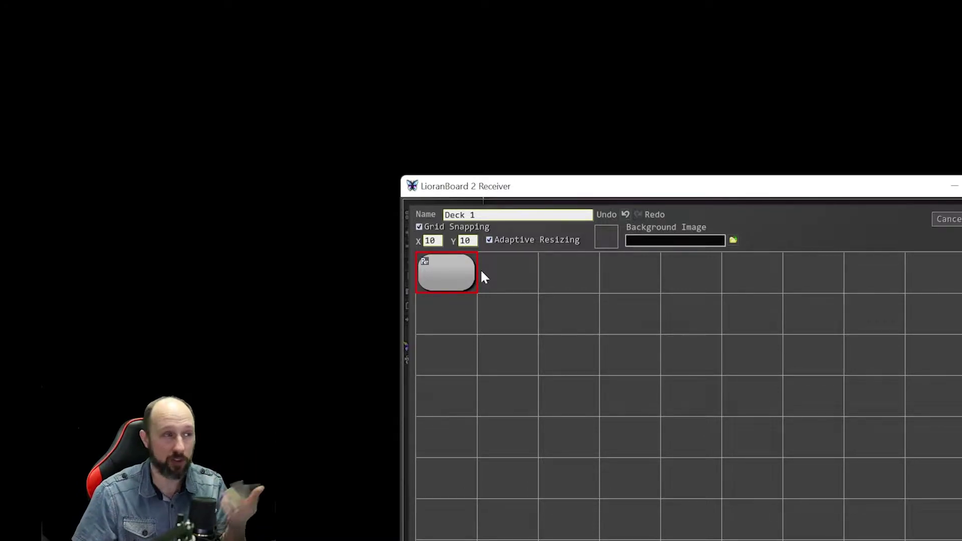
# Add a Set Local Variable command to the new button that sets cas to 1, and save the commands.
pyautogui.rightClick(454, 269)
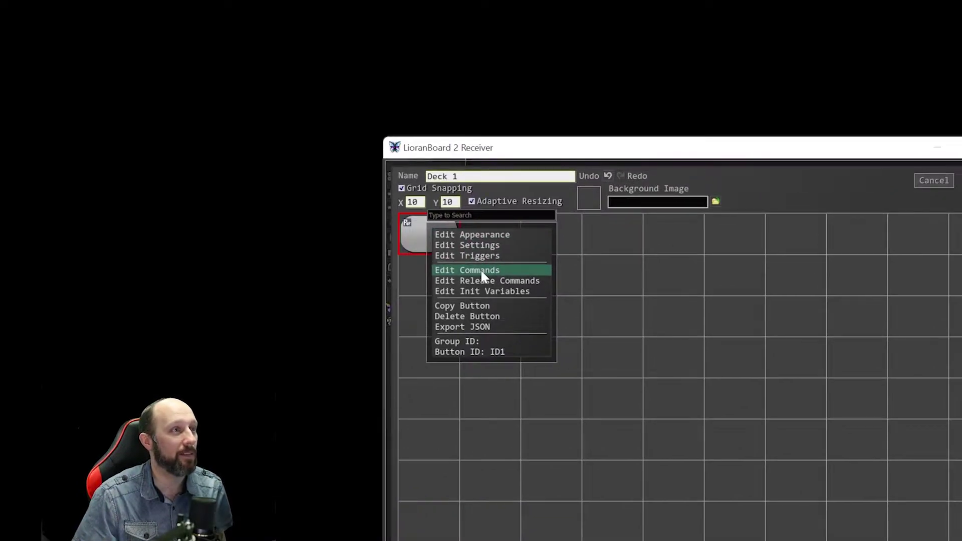
pyautogui.click(482, 271)
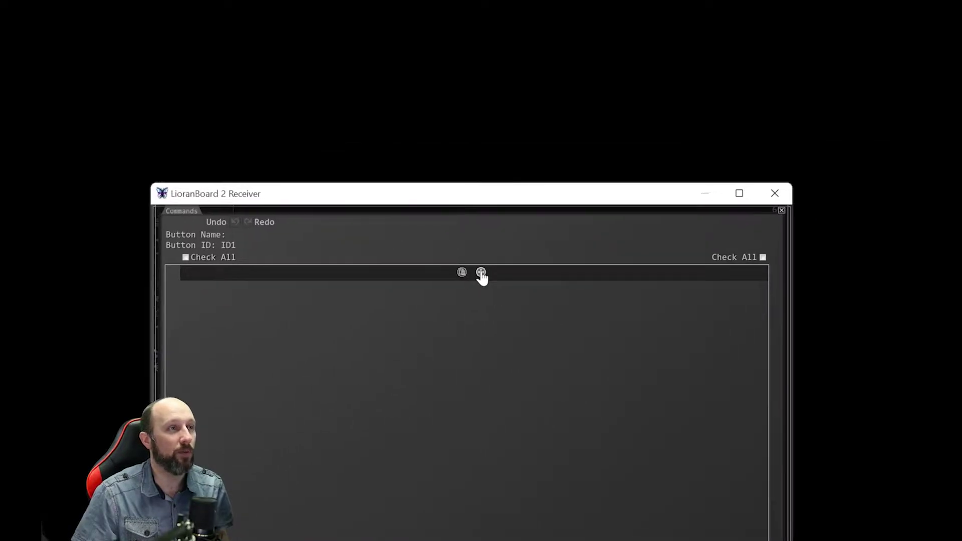
pyautogui.click(482, 273)
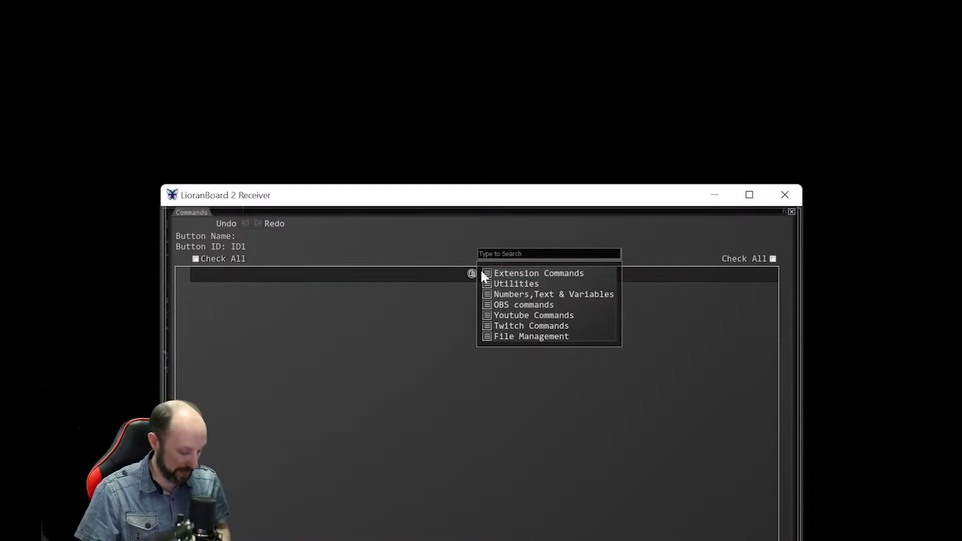
pyautogui.write('set')
pyautogui.click(547, 279)
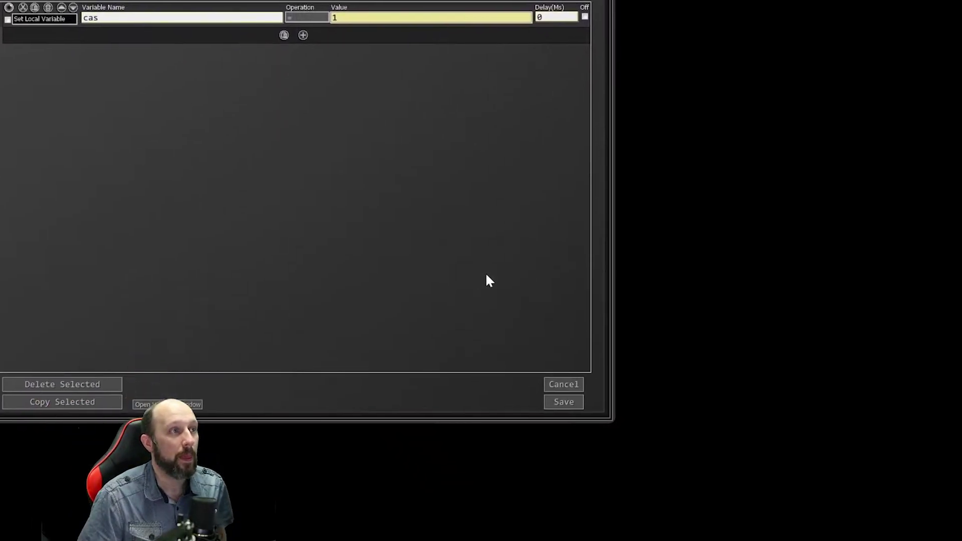
pyautogui.click(482, 275)
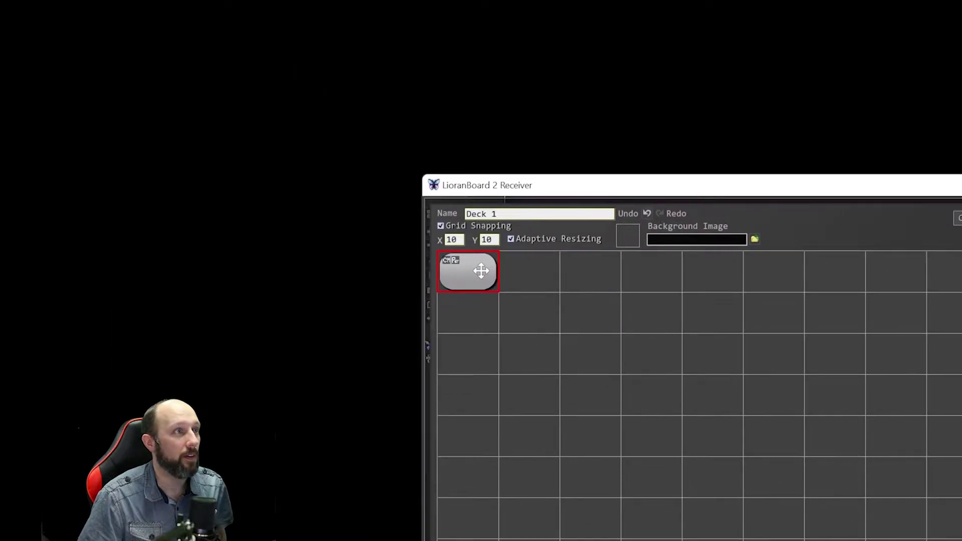
# Set the button's display text to 1 and save its appearance.
pyautogui.rightClick(482, 271)
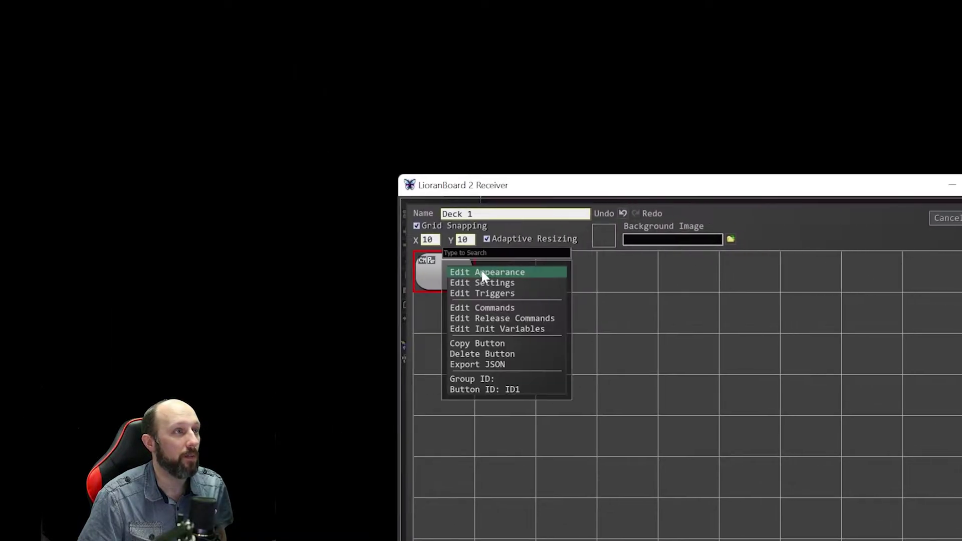
pyautogui.click(496, 274)
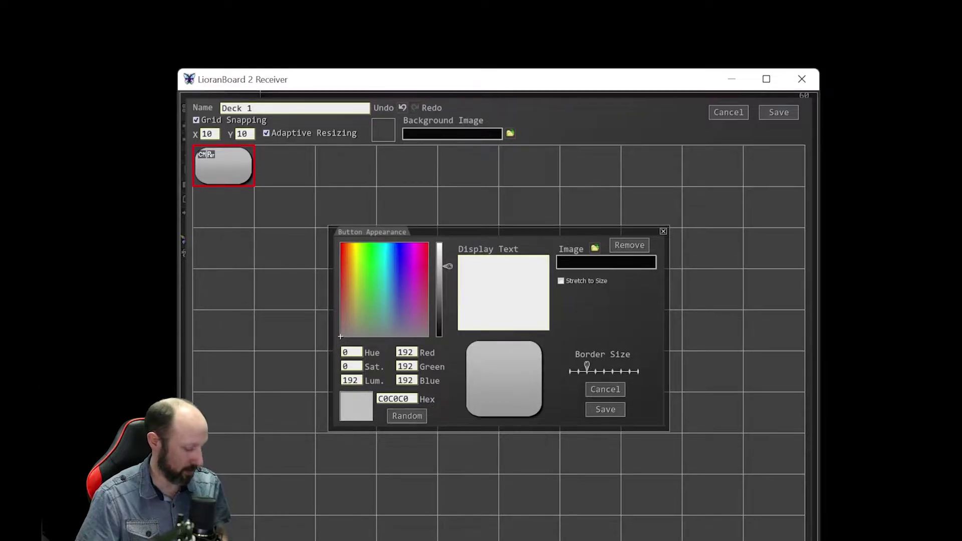
pyautogui.write('1')
pyautogui.click(606, 409)
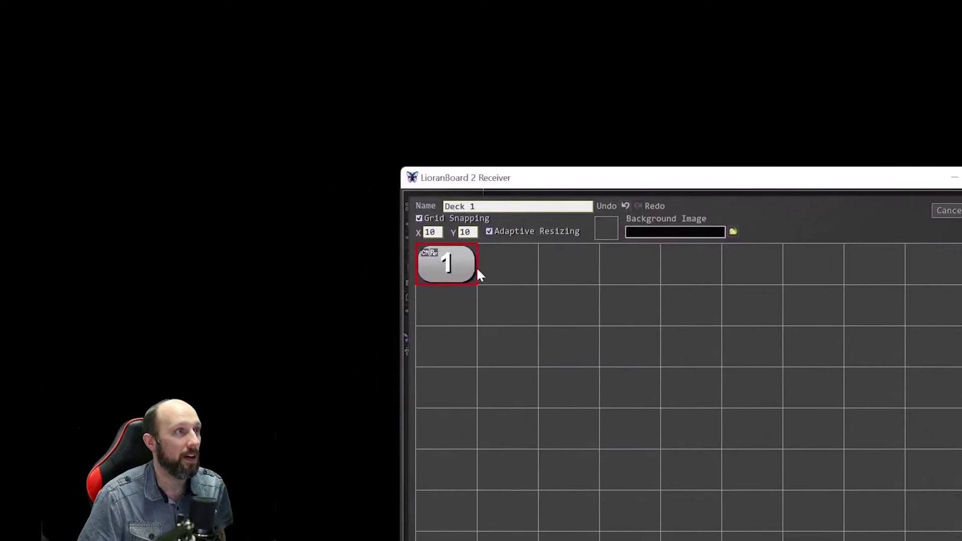
# Copy button 1 and paste three copies into the next three cells of the first row.
pyautogui.rightClick(138, 54)
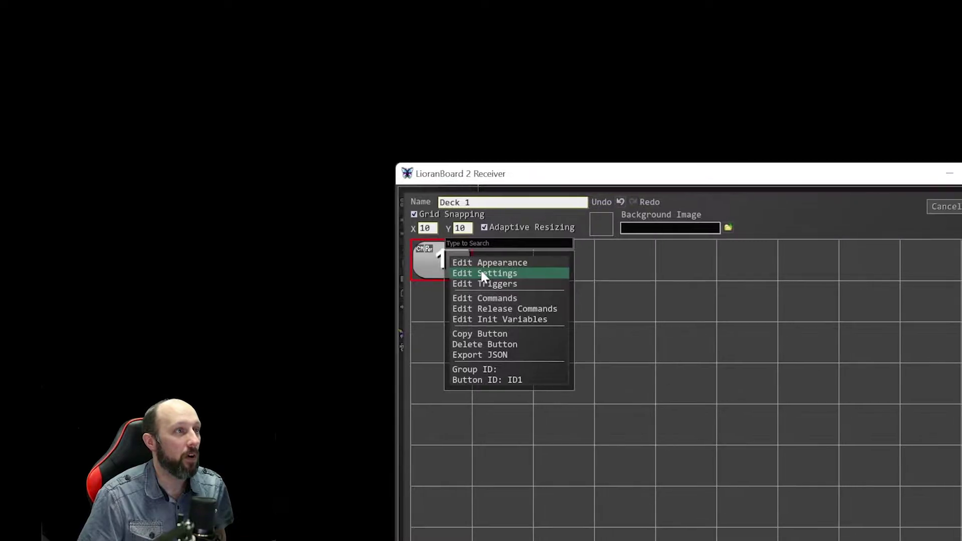
pyautogui.click(482, 278)
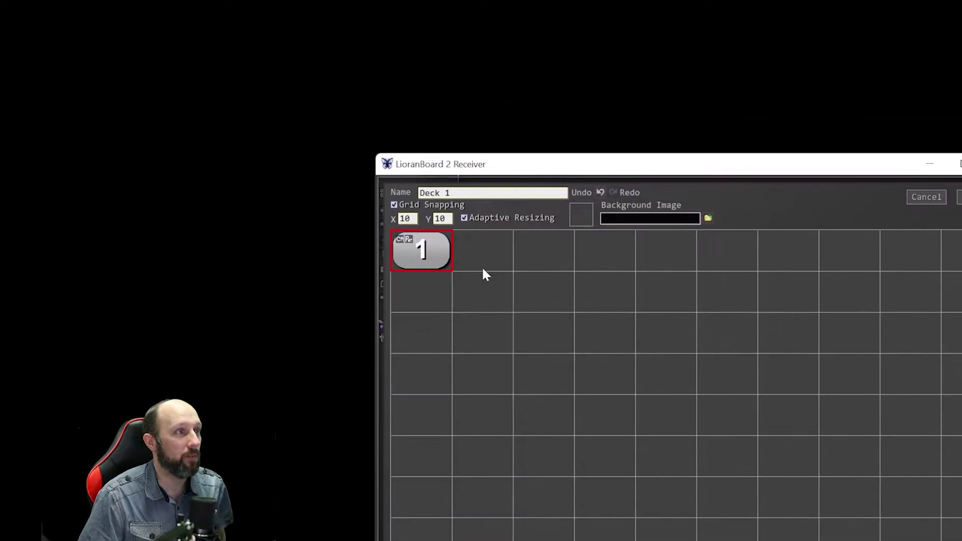
pyautogui.rightClick(454, 234)
pyautogui.click(484, 275)
pyautogui.rightClick(469, 250)
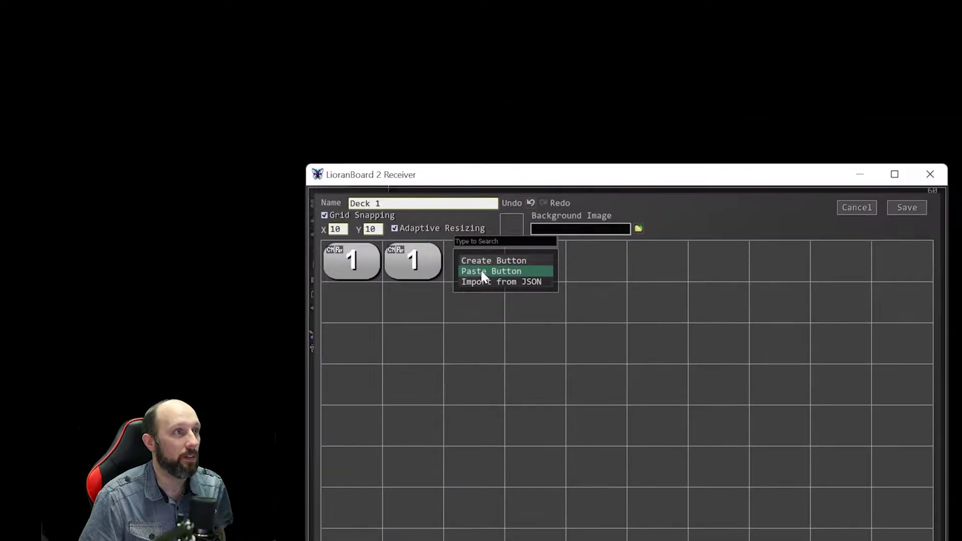
pyautogui.click(496, 284)
pyautogui.rightClick(527, 253)
pyautogui.click(546, 284)
# Label the second button 2, set the cas value in its command to 2, and save.
pyautogui.rightClick(383, 240)
pyautogui.click(413, 254)
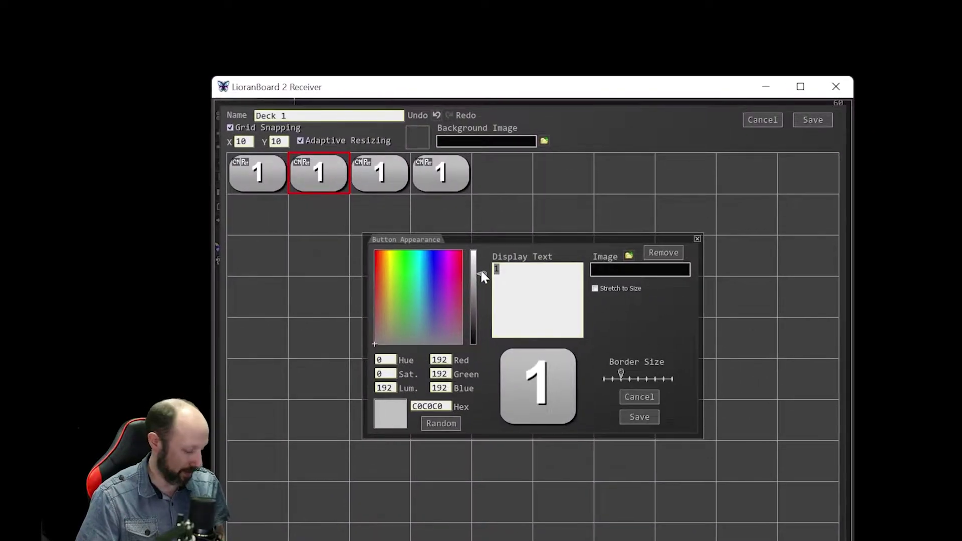
pyautogui.write('2')
pyautogui.click(639, 417)
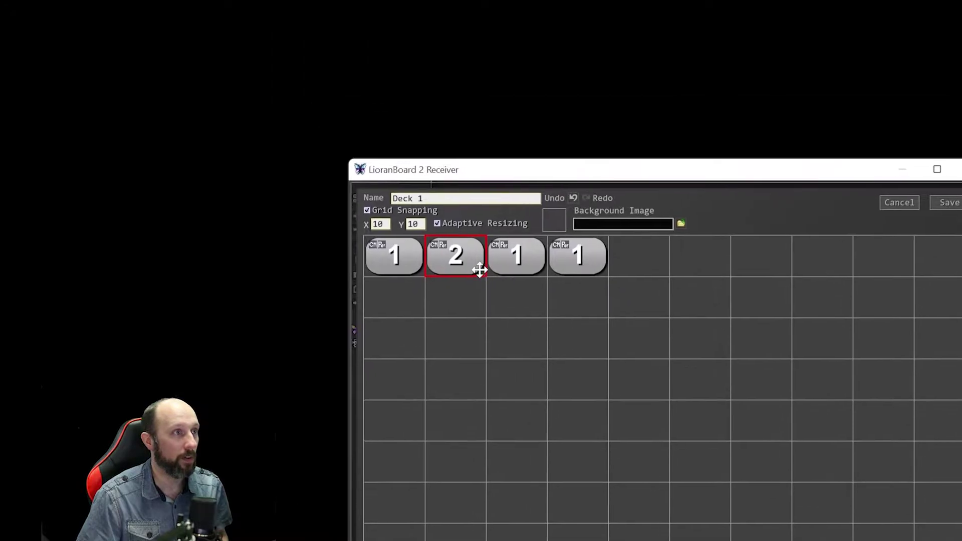
pyautogui.rightClick(424, 176)
pyautogui.click(482, 279)
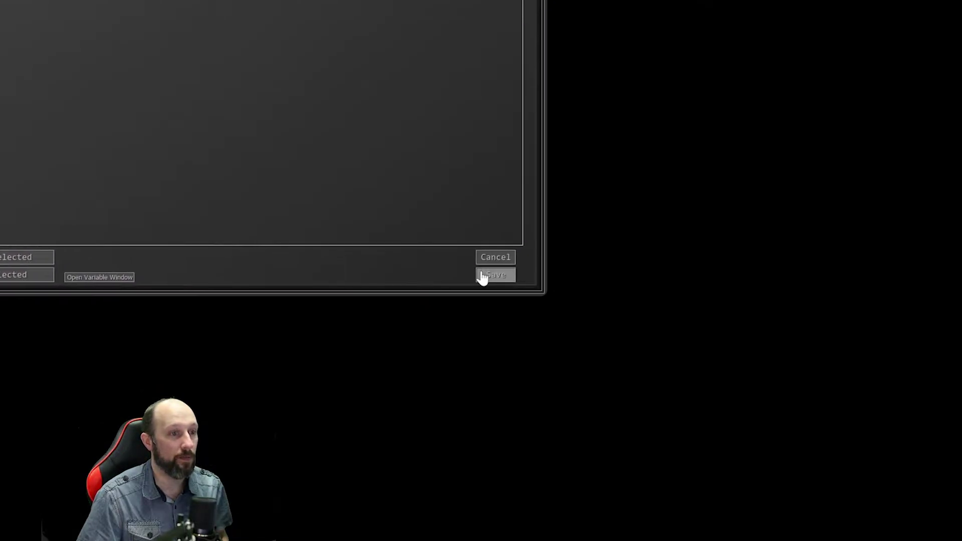
pyautogui.click(483, 274)
# Label the third button 3, update the cas value in its command to match, and save.
pyautogui.rightClick(471, 263)
pyautogui.click(484, 271)
pyautogui.doubleClick(489, 273)
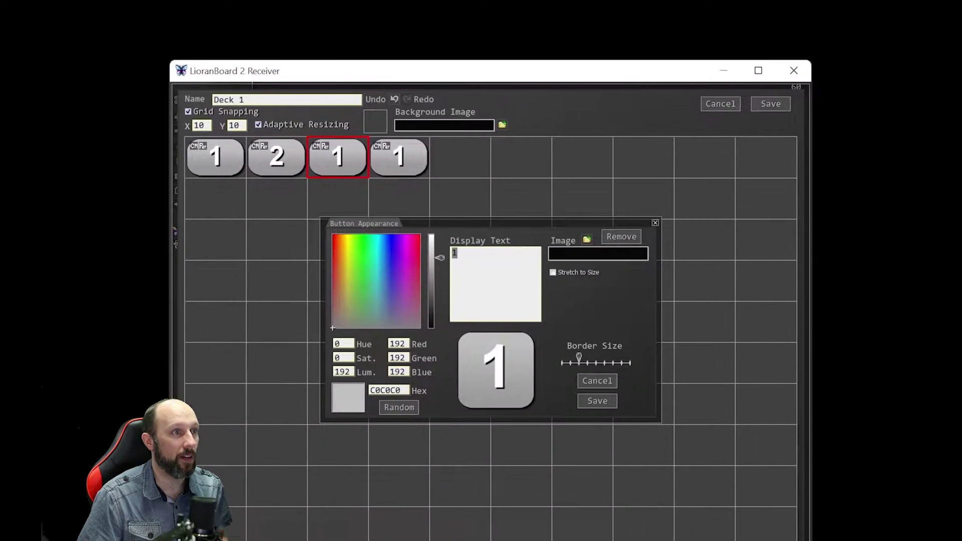
pyautogui.write('3')
pyautogui.click(608, 417)
pyautogui.rightClick(482, 271)
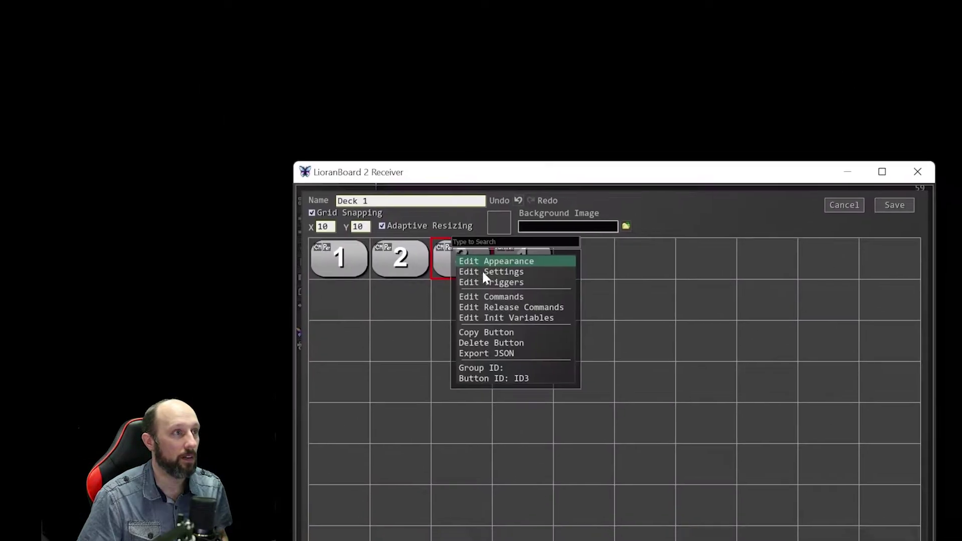
pyautogui.click(496, 296)
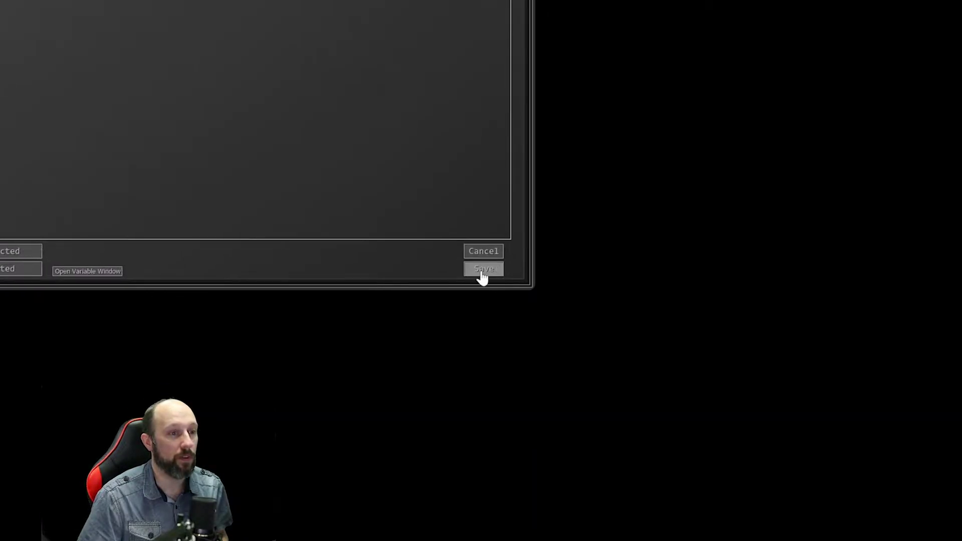
pyautogui.click(483, 269)
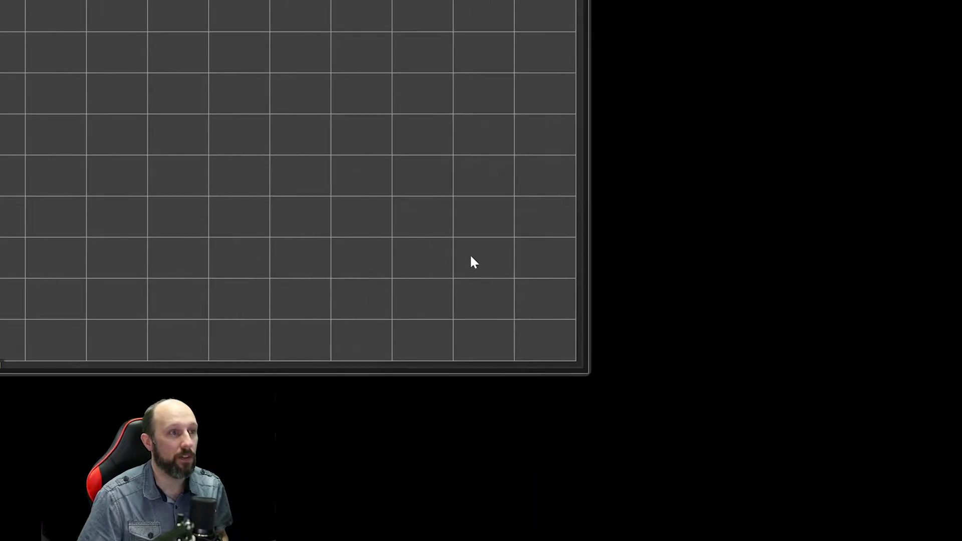
# Label the fourth button 4, update the cas value in its command to match, and save.
pyautogui.rightClick(459, 251)
pyautogui.click(482, 275)
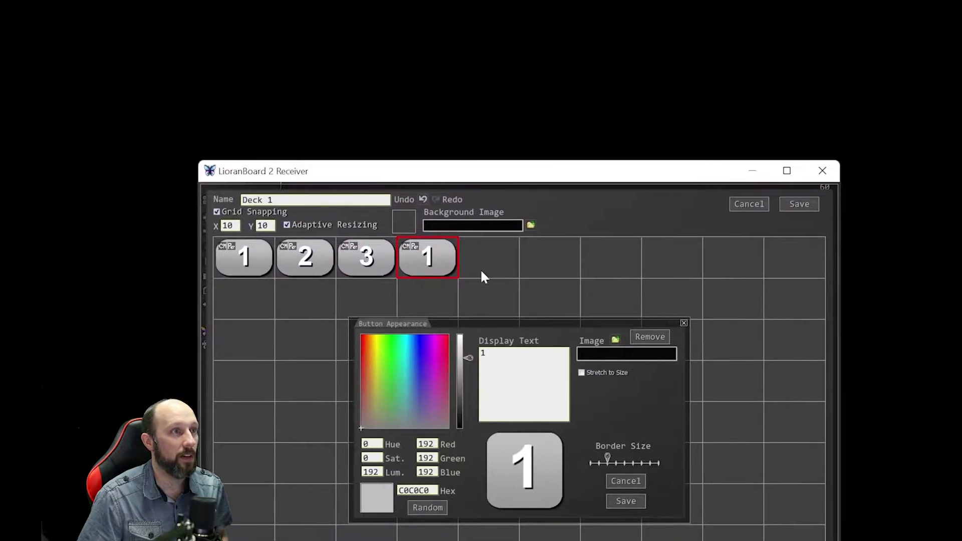
pyautogui.write('4')
pyautogui.click(486, 273)
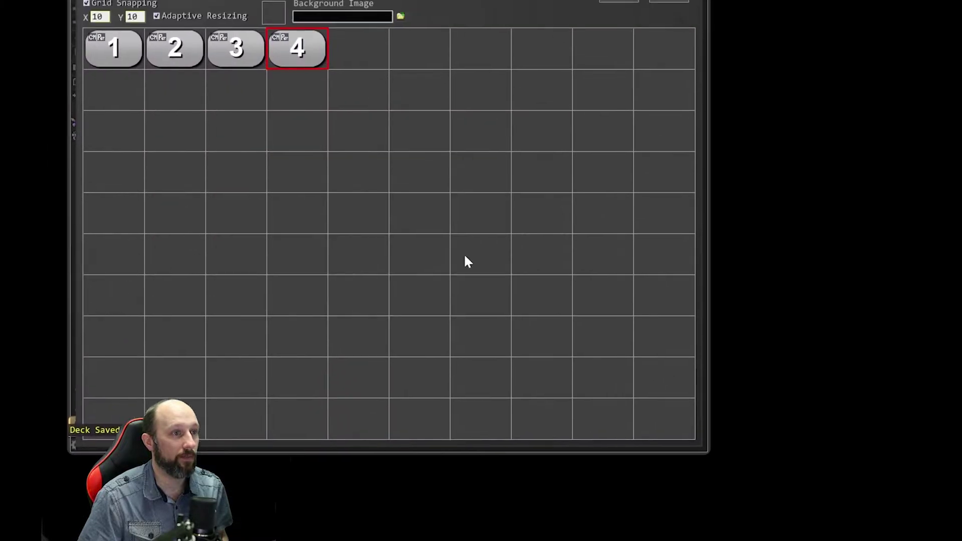
pyautogui.rightClick(306, 10)
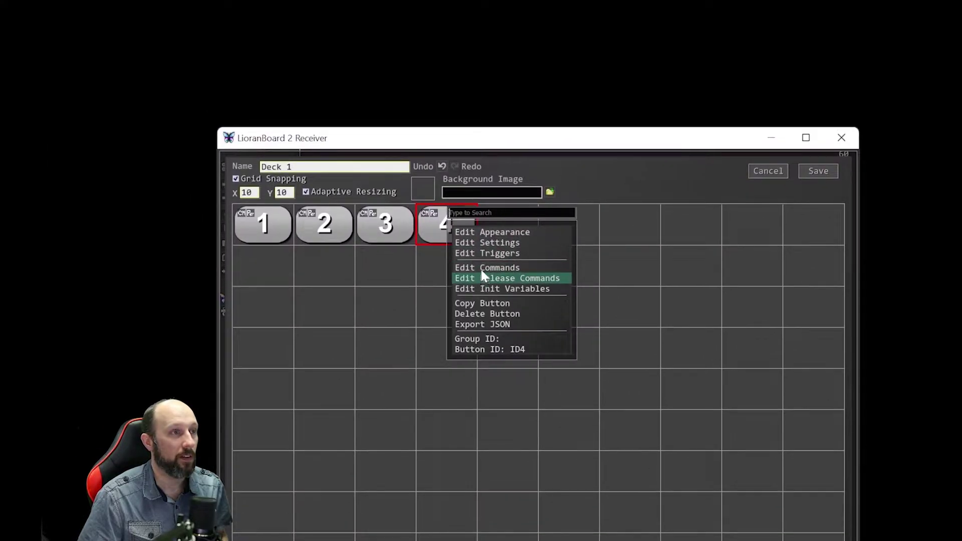
pyautogui.click(482, 266)
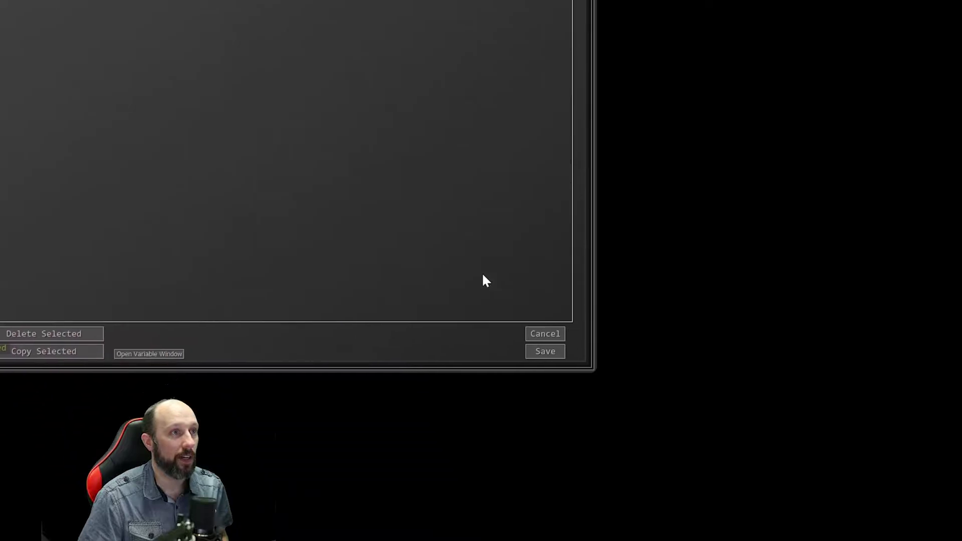
pyautogui.click(484, 275)
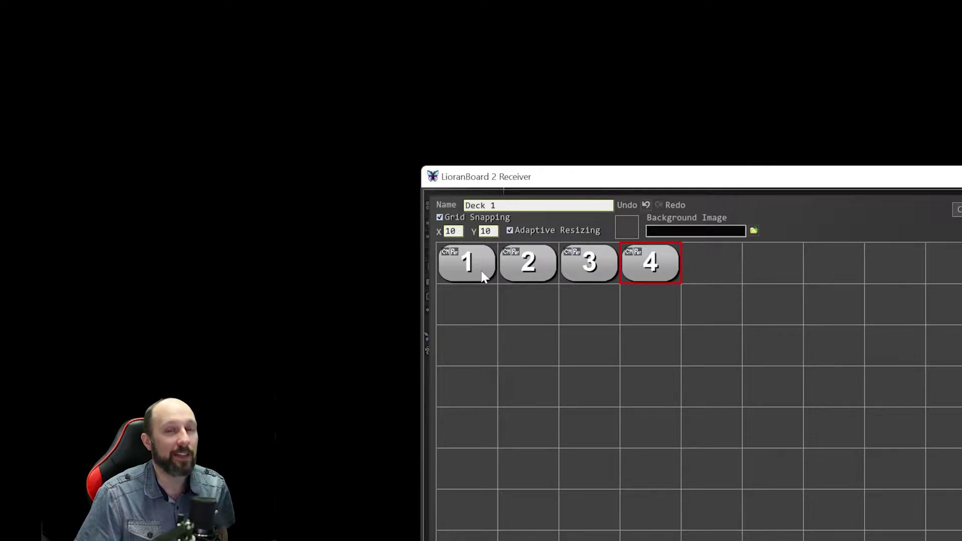
# Change button 1's Set Local Variable command to Set Global Variable and save its commands.
pyautogui.rightClick(483, 277)
pyautogui.click(501, 309)
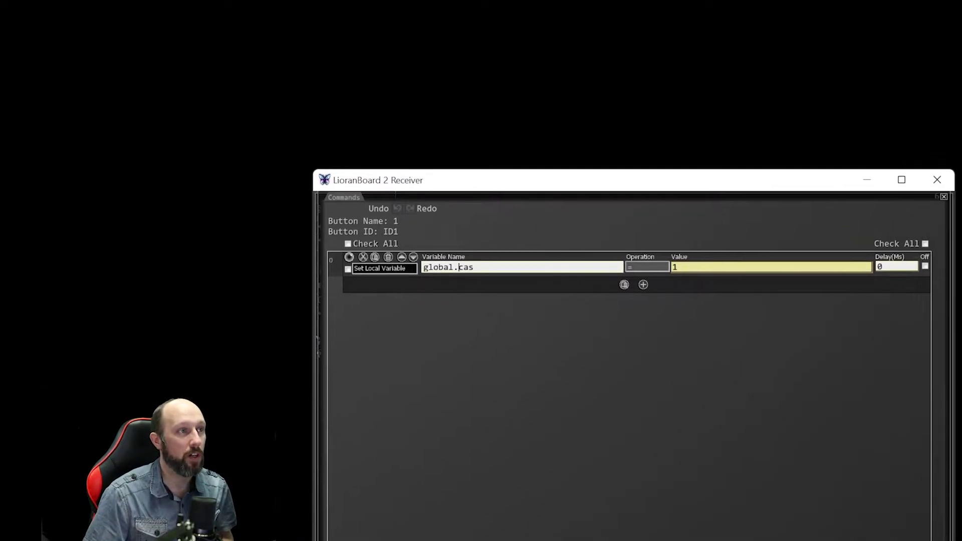
pyautogui.moveTo(472, 272); pyautogui.dragTo(411, 272)
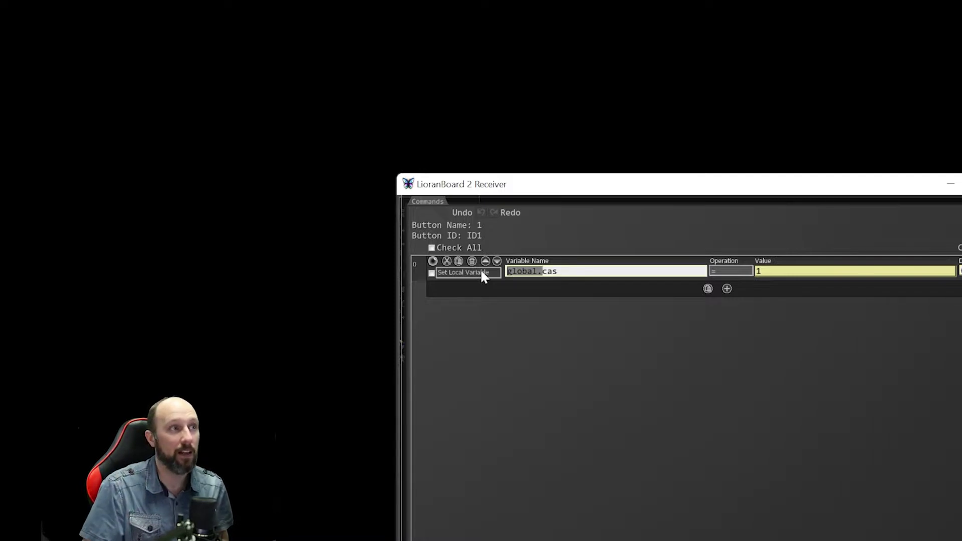
pyautogui.click(480, 272)
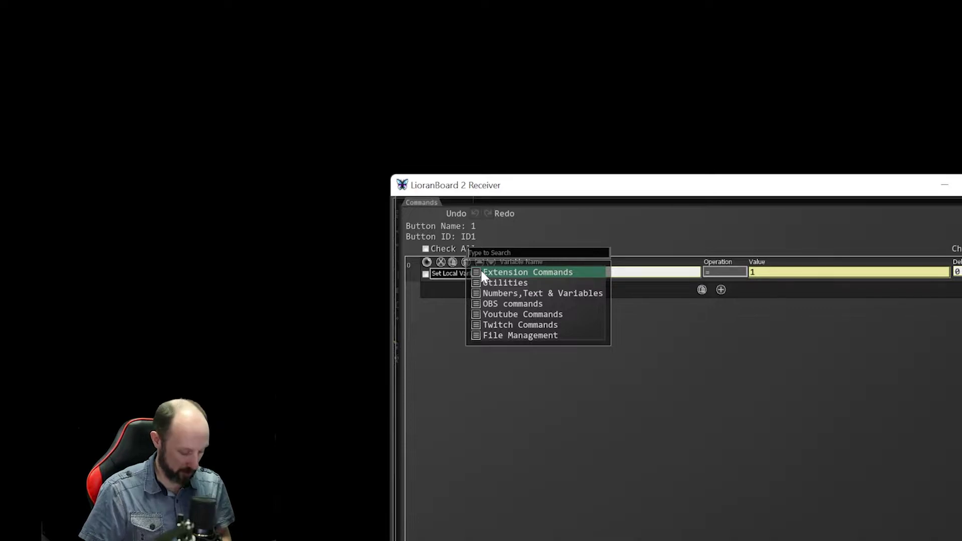
pyautogui.write('g')
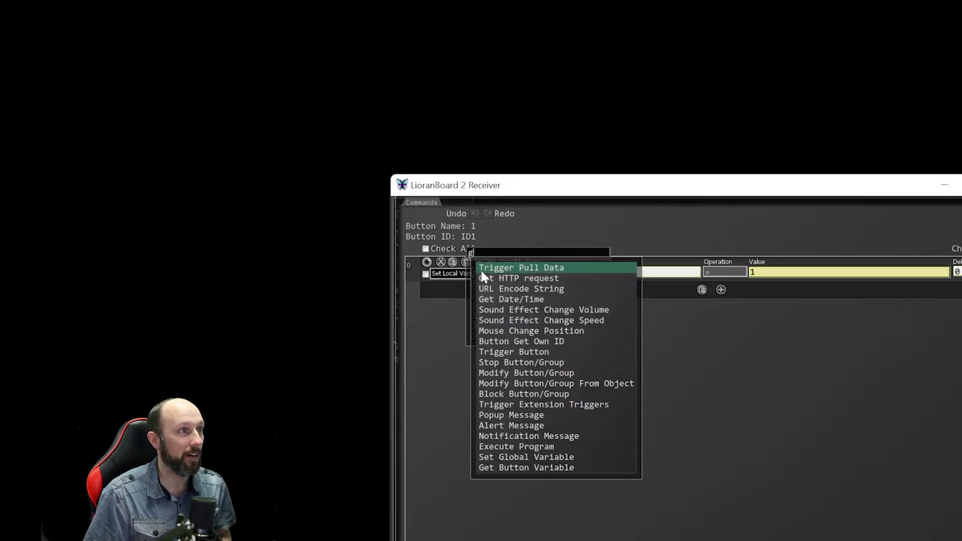
pyautogui.write('lo')
pyautogui.press('Return')
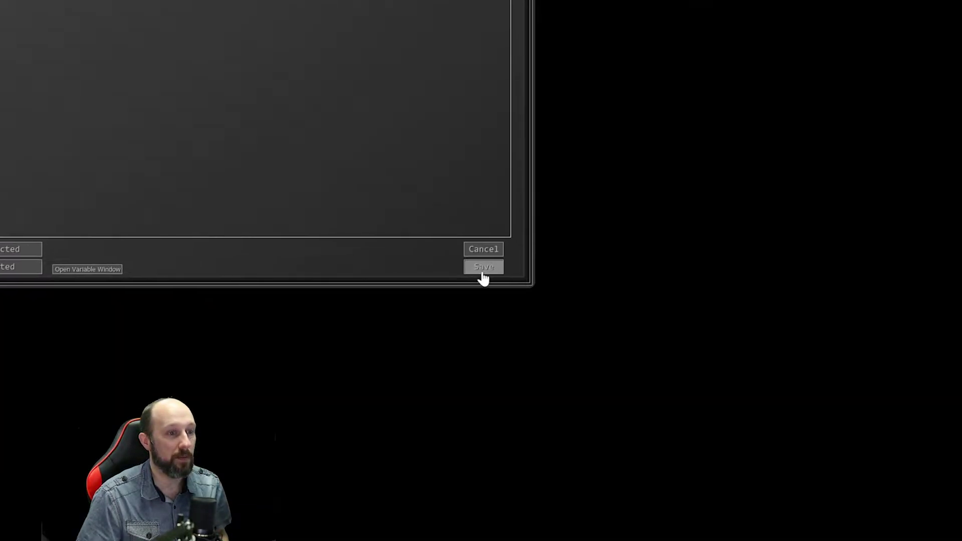
pyautogui.click(484, 267)
# Change button 2's Set Local Variable command to Set Global Variable and save its commands.
pyautogui.rightClick(483, 266)
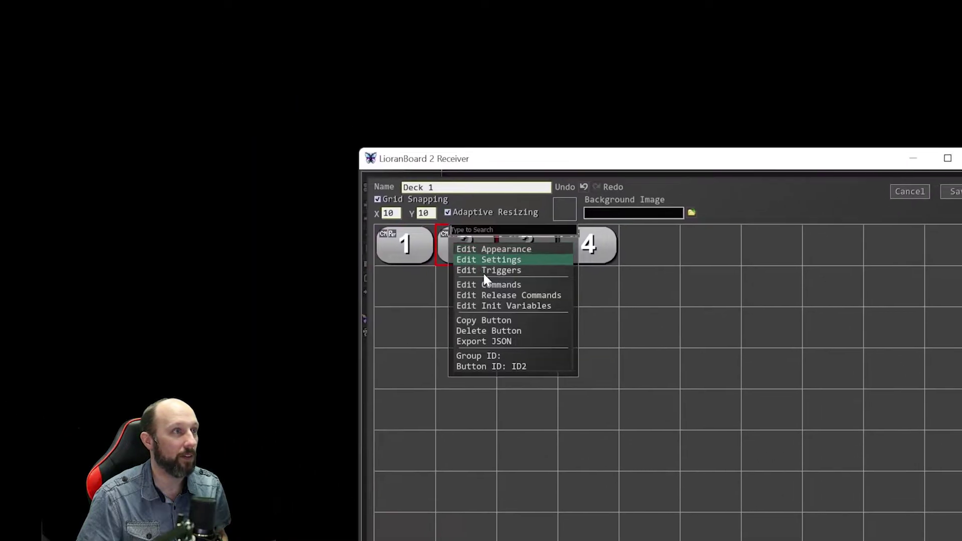
pyautogui.click(482, 272)
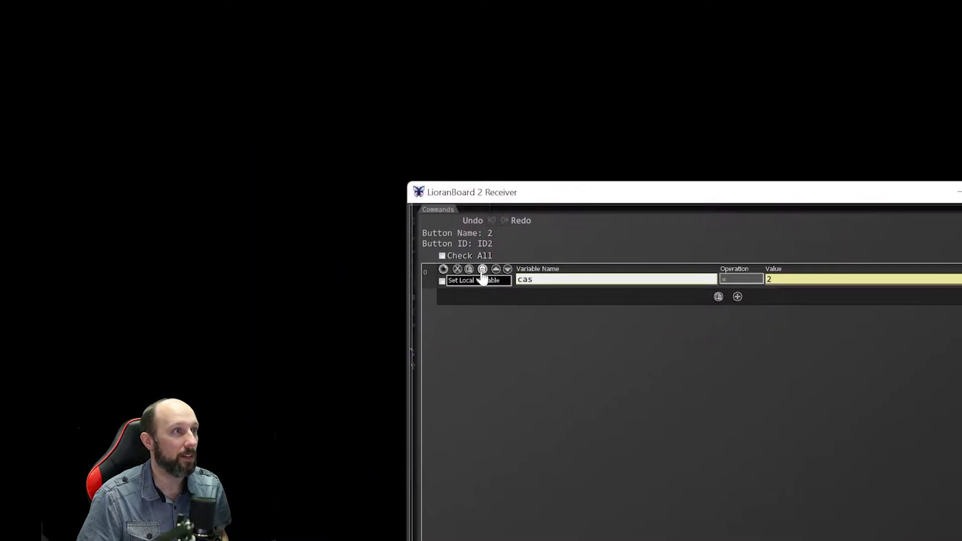
pyautogui.click(479, 270)
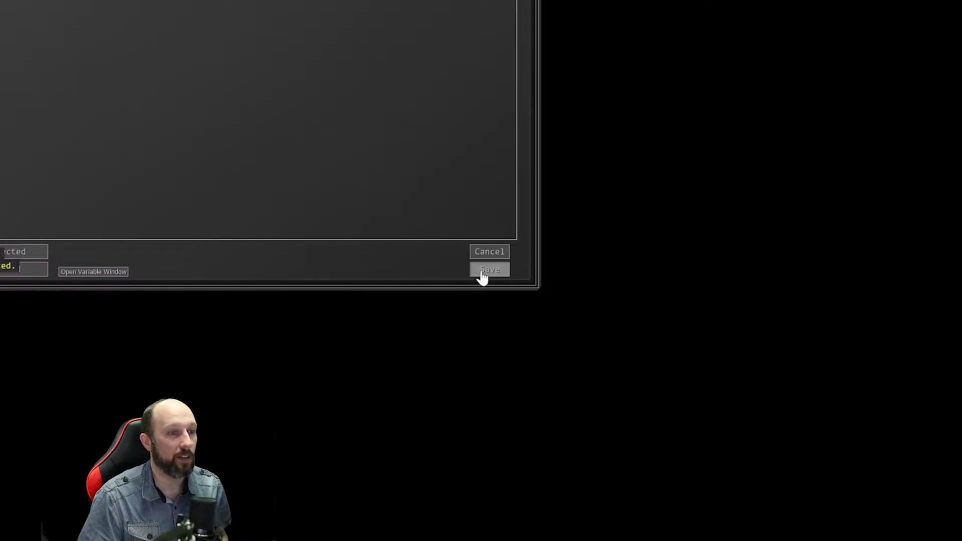
pyautogui.click(591, 457)
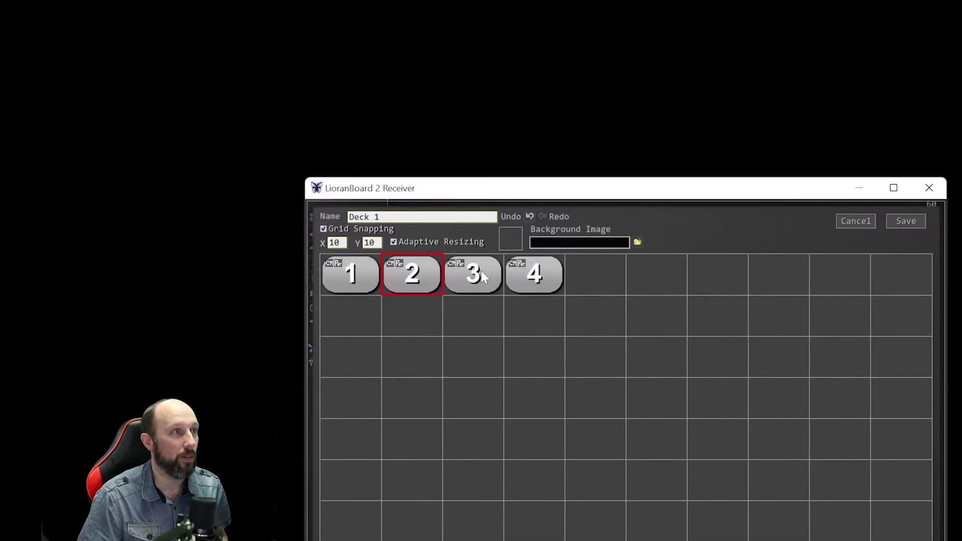
# Replace button 3's Set Local Variable command with a Set Global Variable command setting cas to 3, and save its commands.
pyautogui.rightClick(483, 275)
pyautogui.click(512, 275)
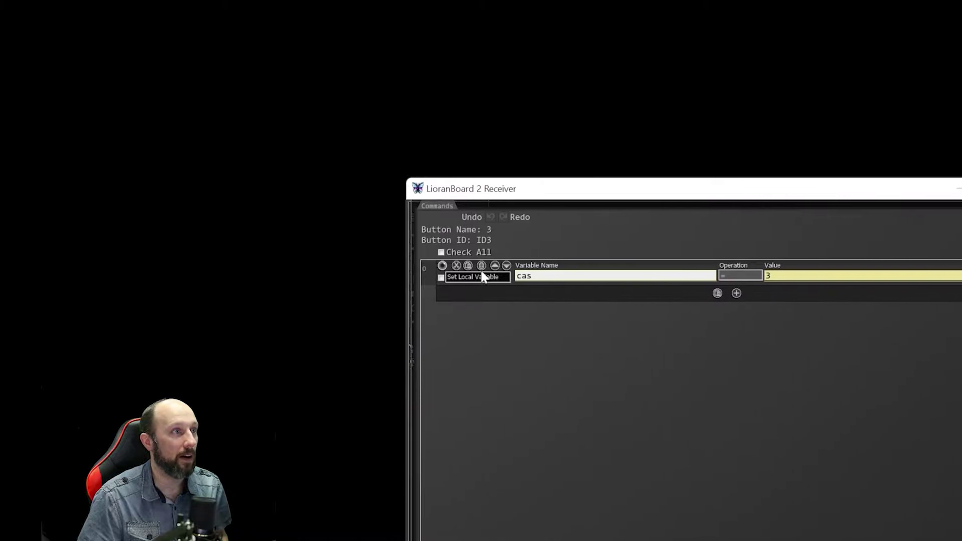
pyautogui.click(482, 266)
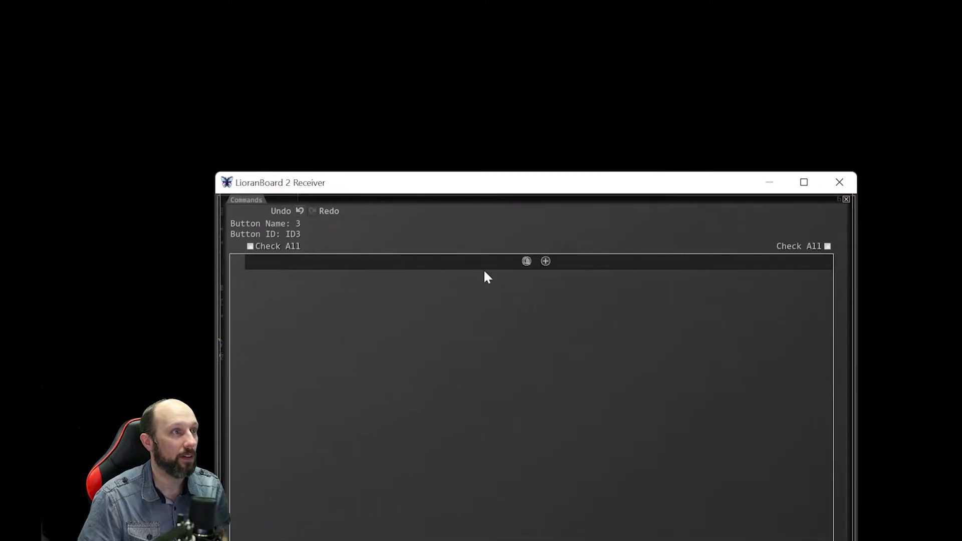
pyautogui.click(478, 269)
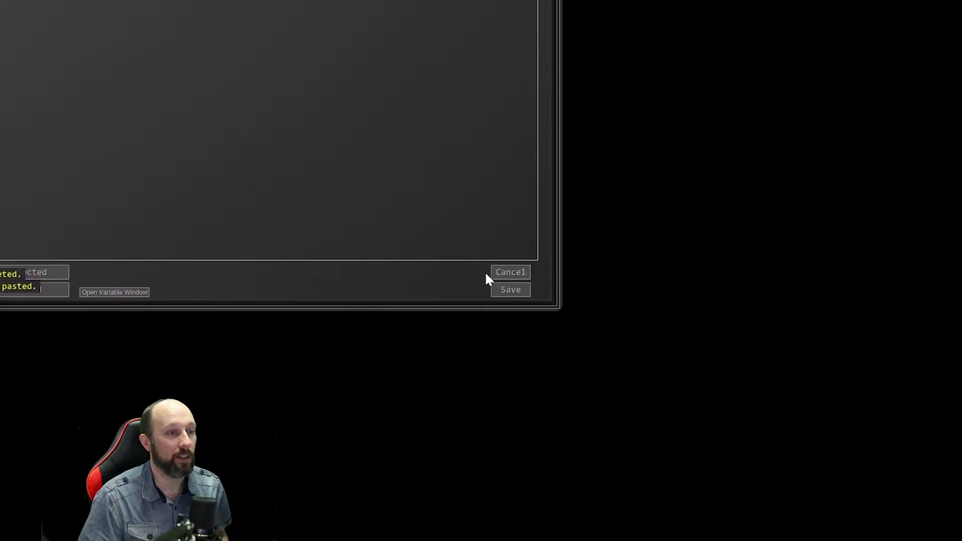
pyautogui.click(503, 292)
# Replace button 4's local command with Set Global Variable setting cas to 4, and save its commands and the deck.
pyautogui.rightClick(464, 244)
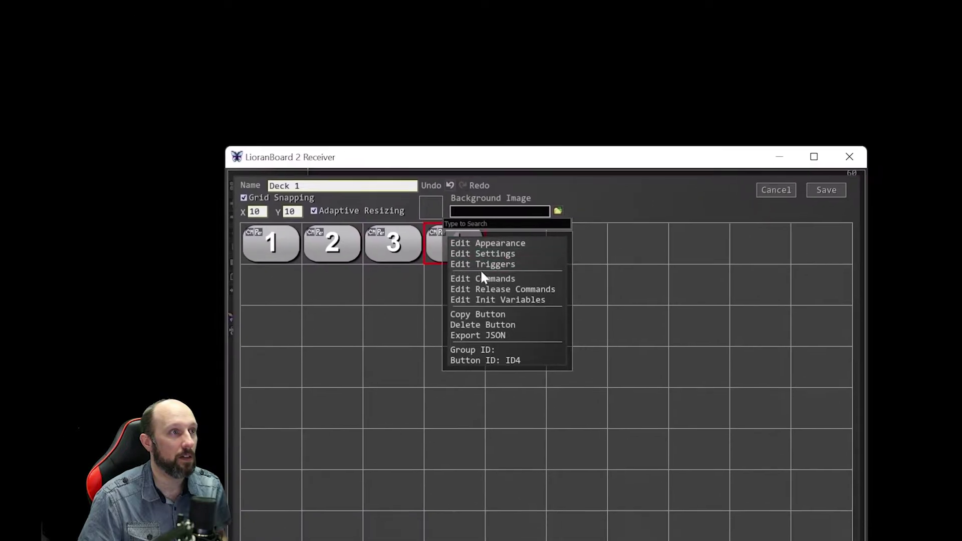
pyautogui.click(482, 279)
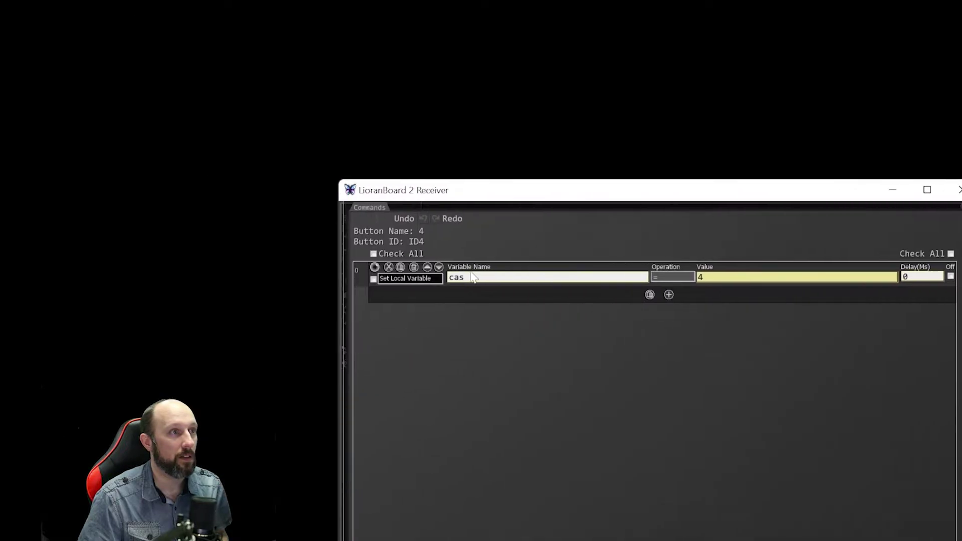
pyautogui.click(297, 233)
pyautogui.click(685, 270)
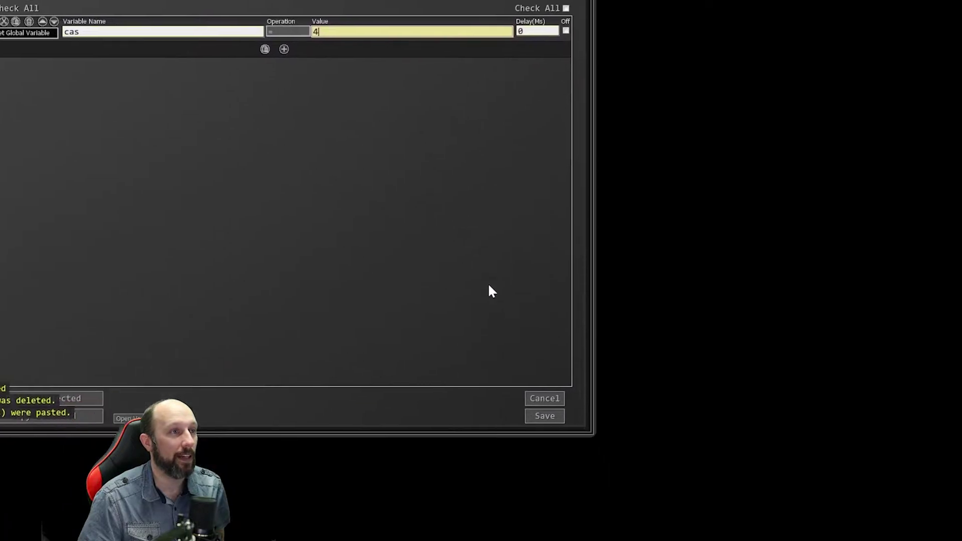
pyautogui.click(738, 540)
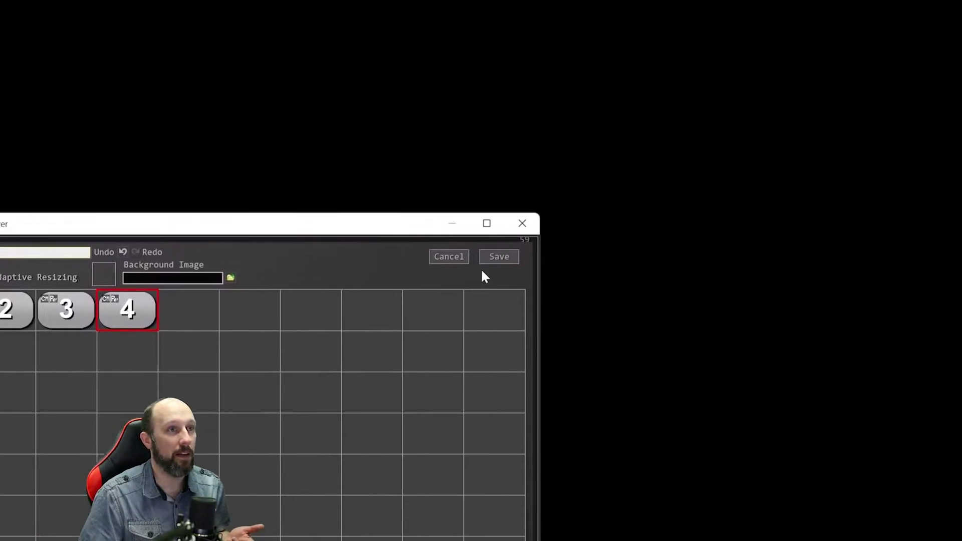
pyautogui.click(489, 260)
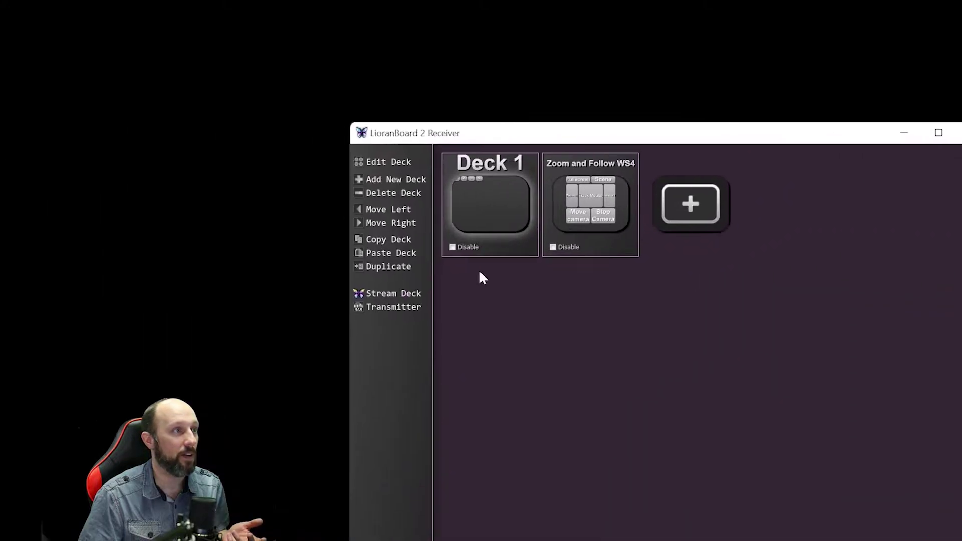
# Open the Stream Deck and connect it to 127.0.0.1 on port 9425.
pyautogui.click(403, 295)
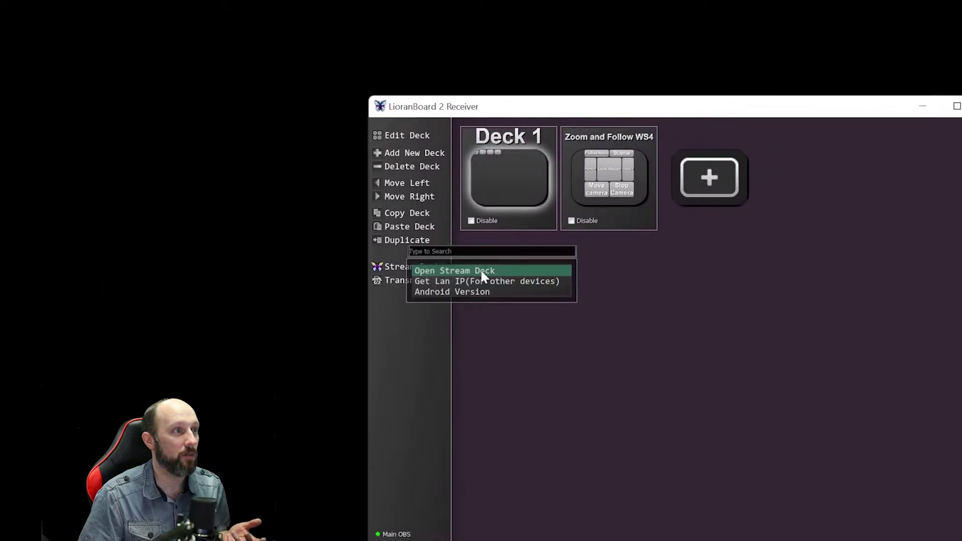
pyautogui.click(461, 296)
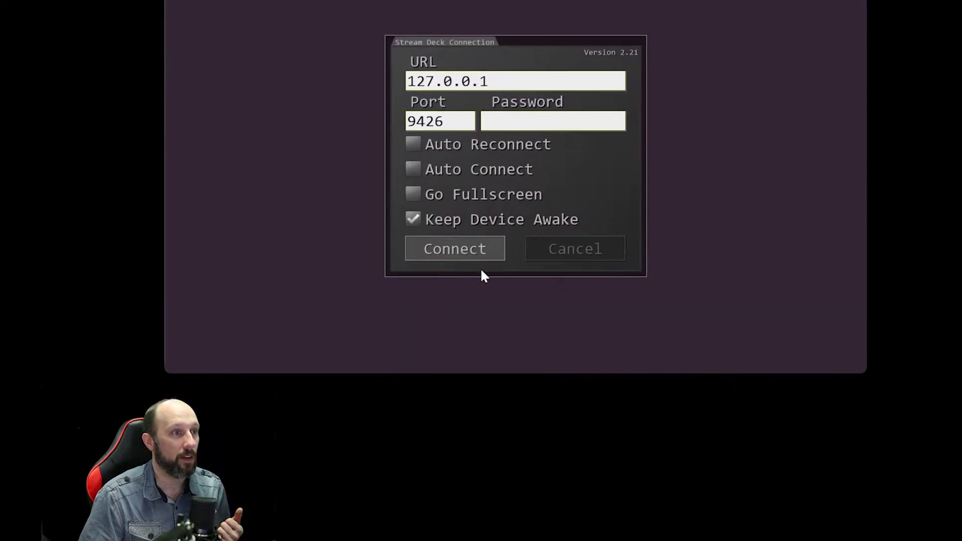
pyautogui.click(528, 356)
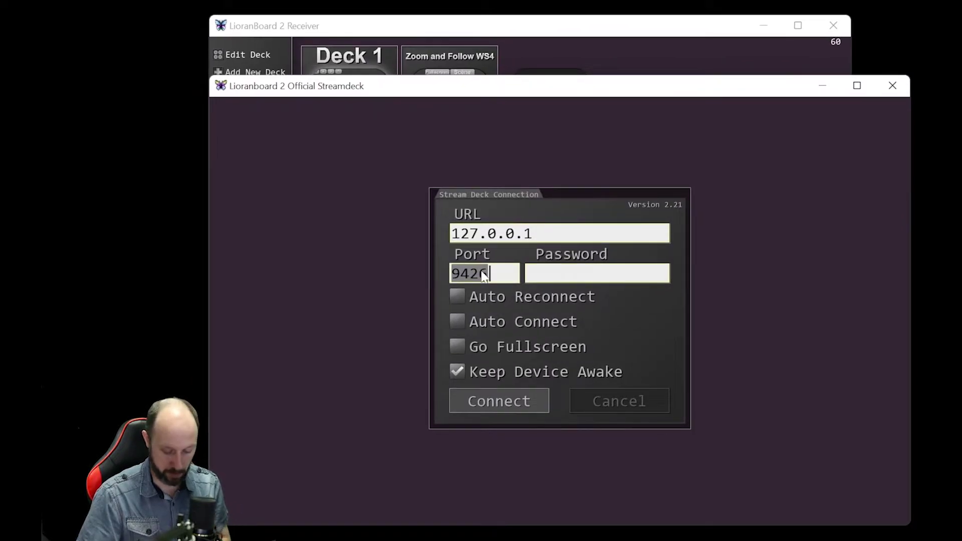
pyautogui.press('BackSpace')
pyautogui.write('5')
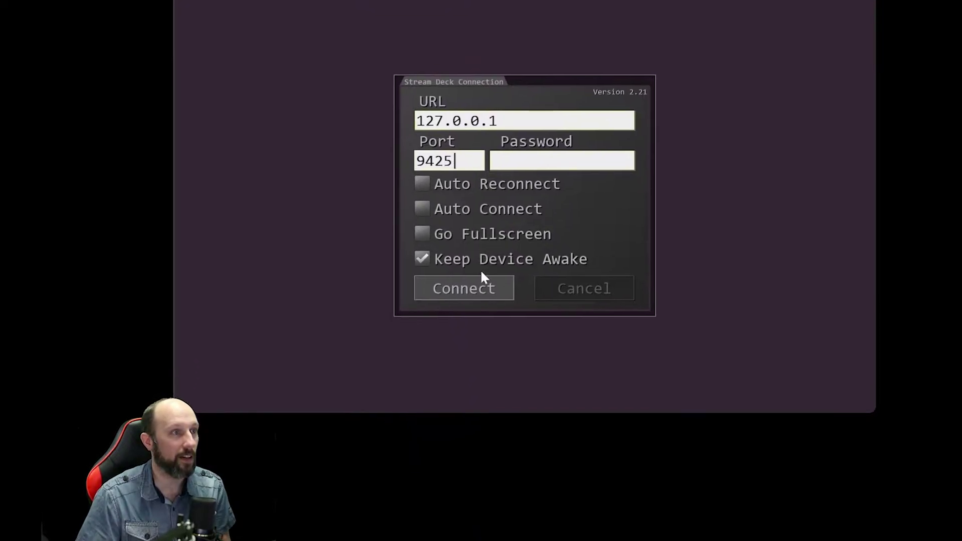
pyautogui.click(516, 401)
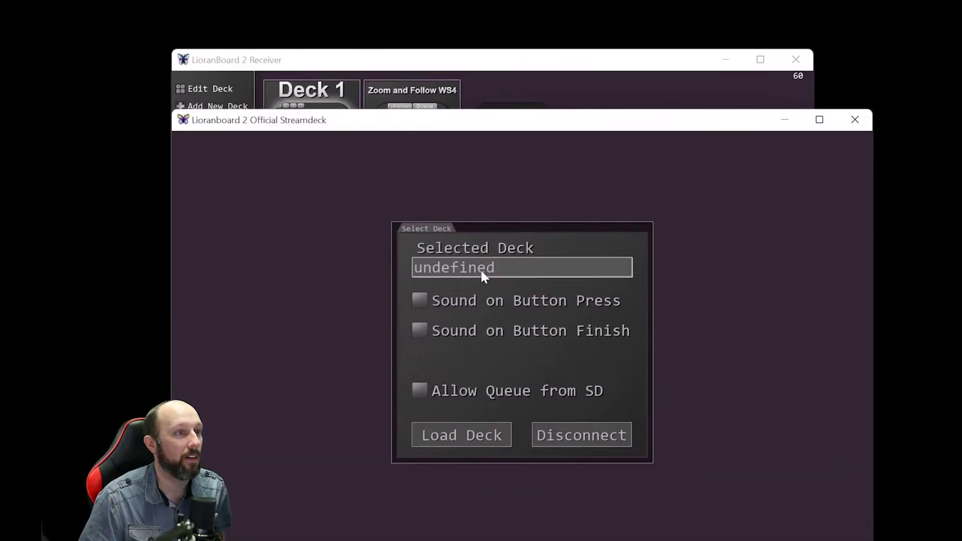
# Select Deck 1 as the deck for the Streamdeck window and load it.
pyautogui.click(481, 273)
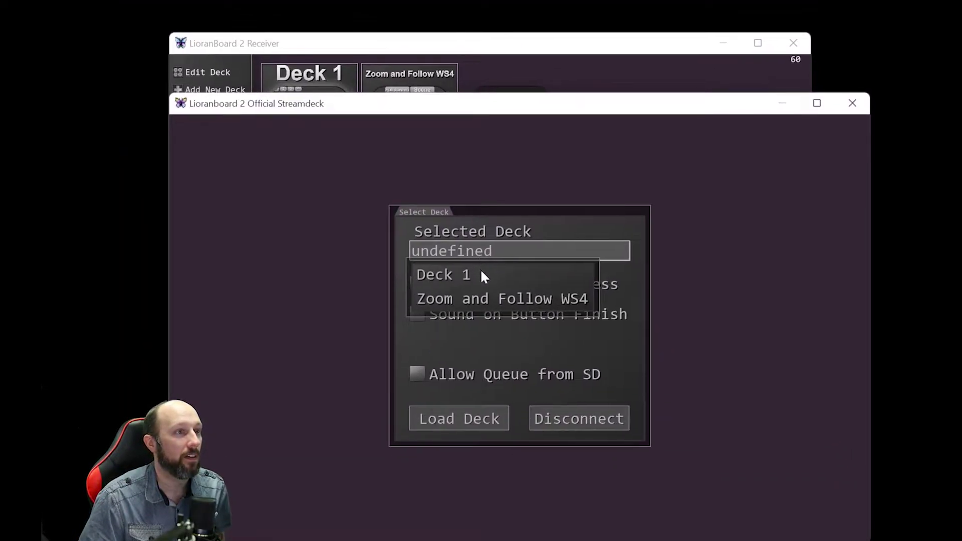
pyautogui.click(481, 275)
pyautogui.click(483, 364)
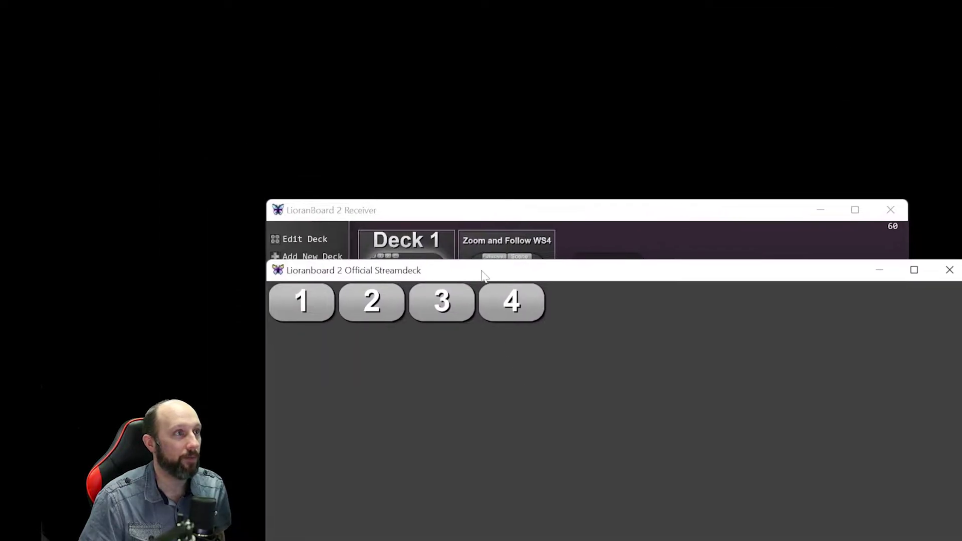
# Place the Streamdeck window beside the Receiver and show the Global Variable entries in the Variable Viewer.
pyautogui.moveTo(391, 44); pyautogui.dragTo(700, 58)
pyautogui.moveTo(480, 272); pyautogui.dragTo(737, 247)
pyautogui.moveTo(376, 264); pyautogui.dragTo(321, 272)
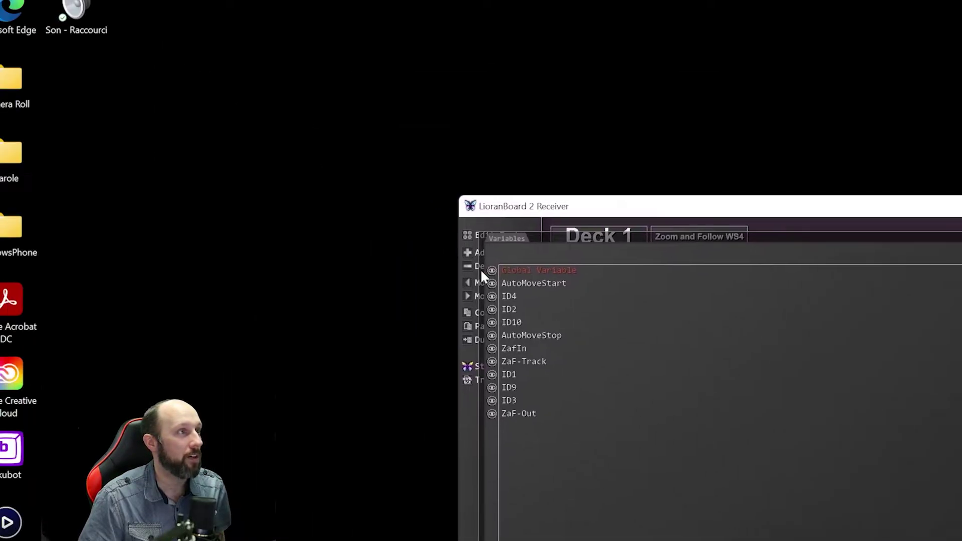
pyautogui.click(490, 271)
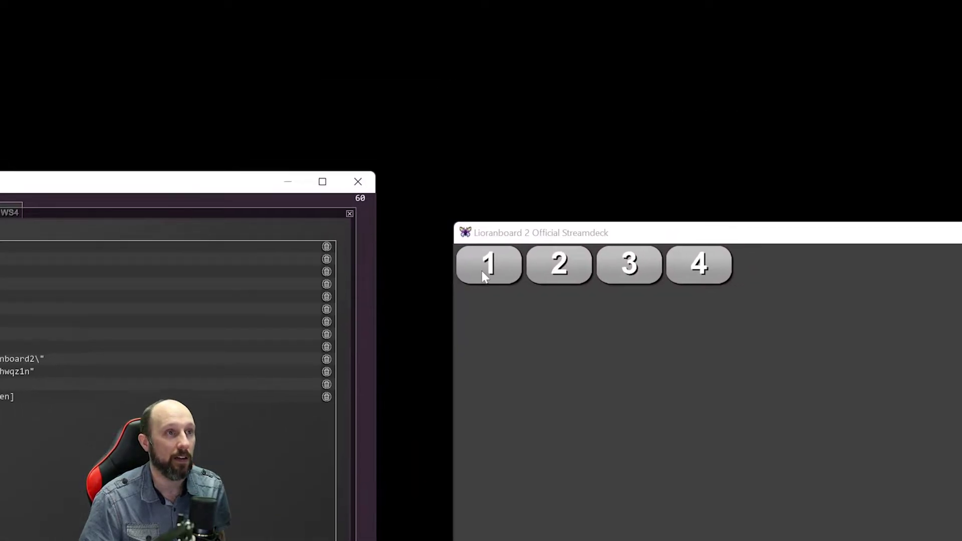
# Trigger buttons 1, 2, 3 and 4 in turn to check the global cas variable, and close the variable list.
pyautogui.click(483, 275)
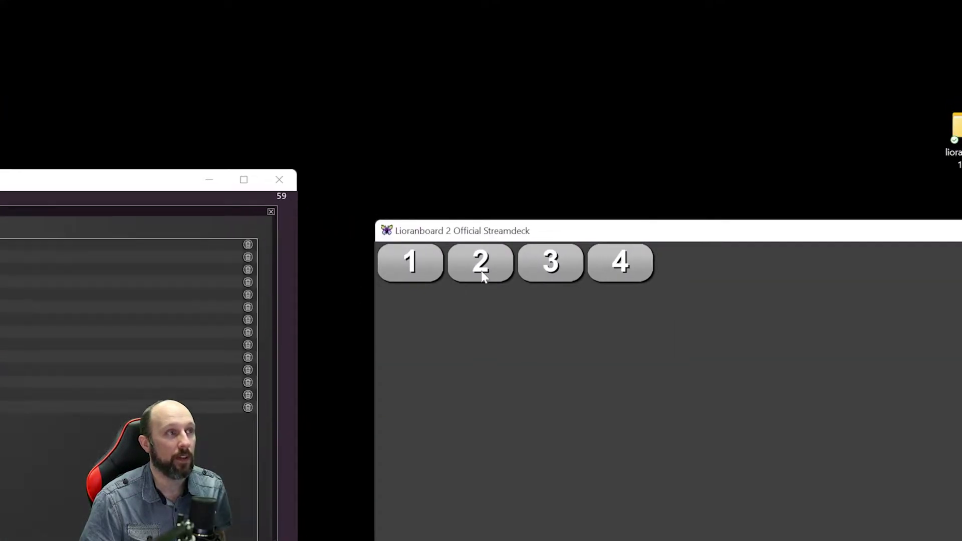
pyautogui.click(481, 273)
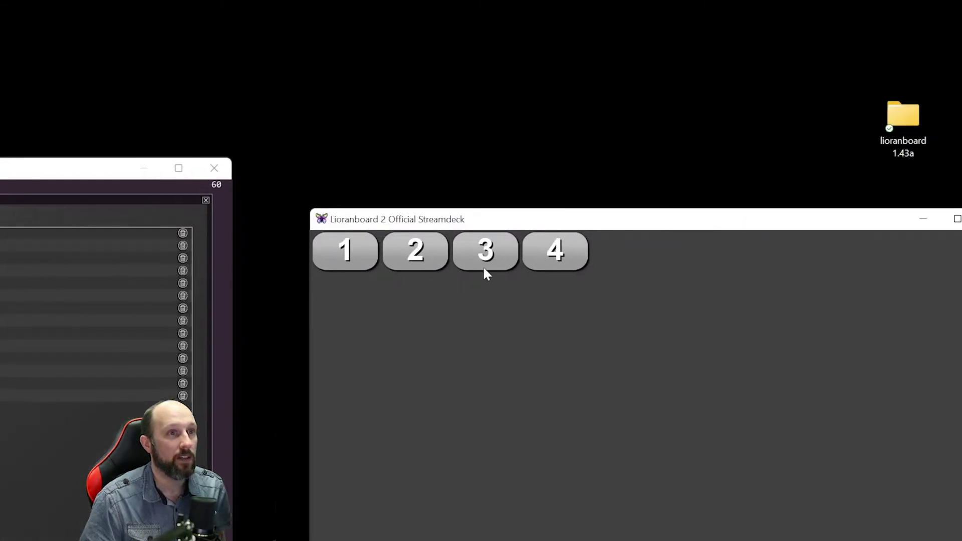
pyautogui.click(483, 271)
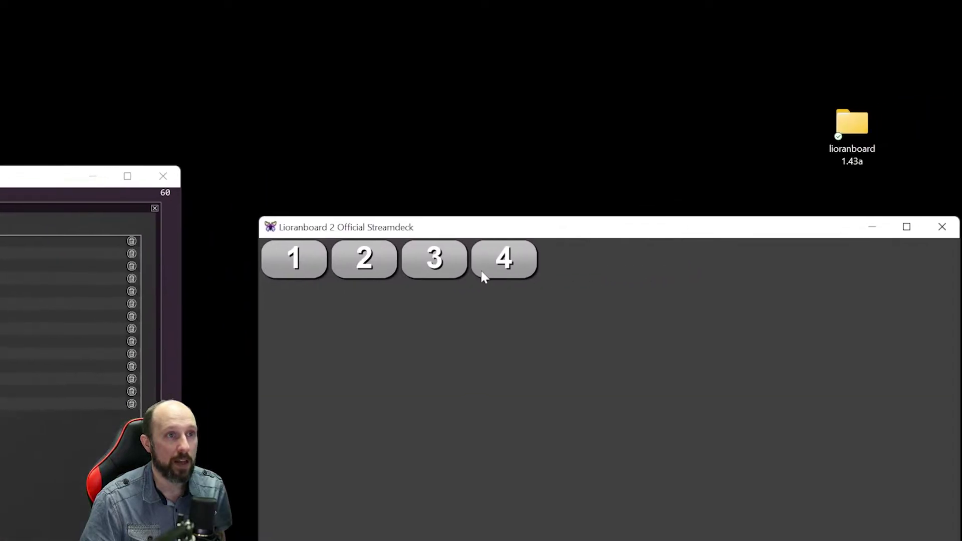
pyautogui.click(503, 261)
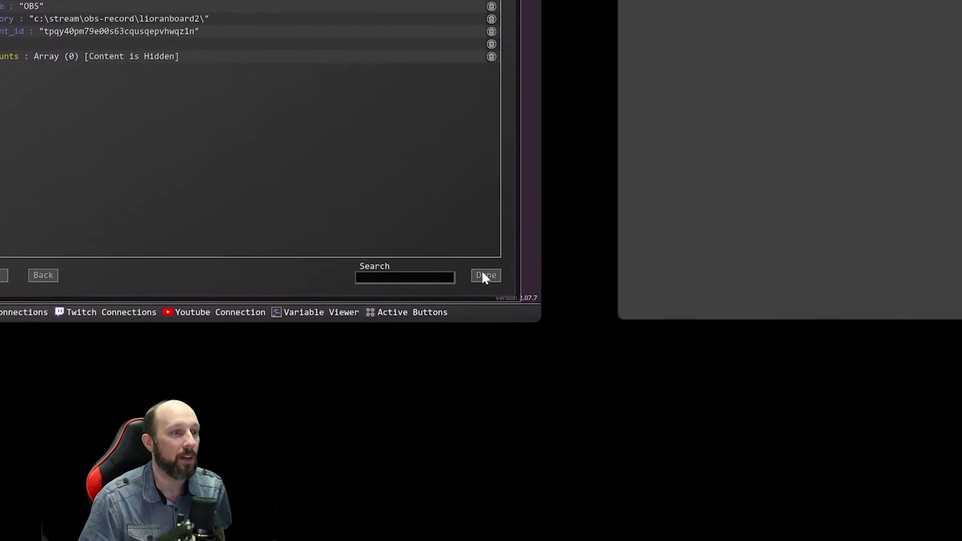
pyautogui.click(612, 371)
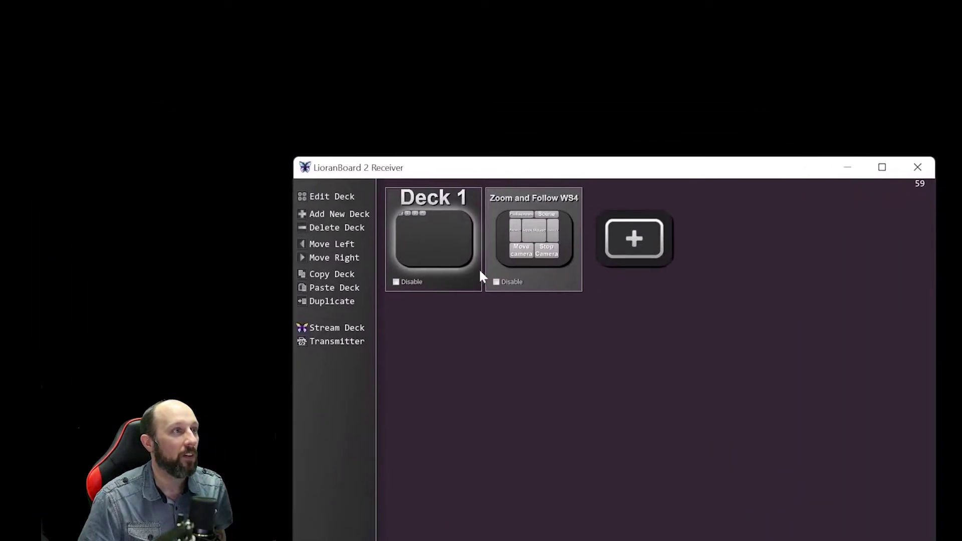
# Open Deck 1 for editing and create a new button two rows below button 4.
pyautogui.rightClick(483, 277)
pyautogui.click(485, 273)
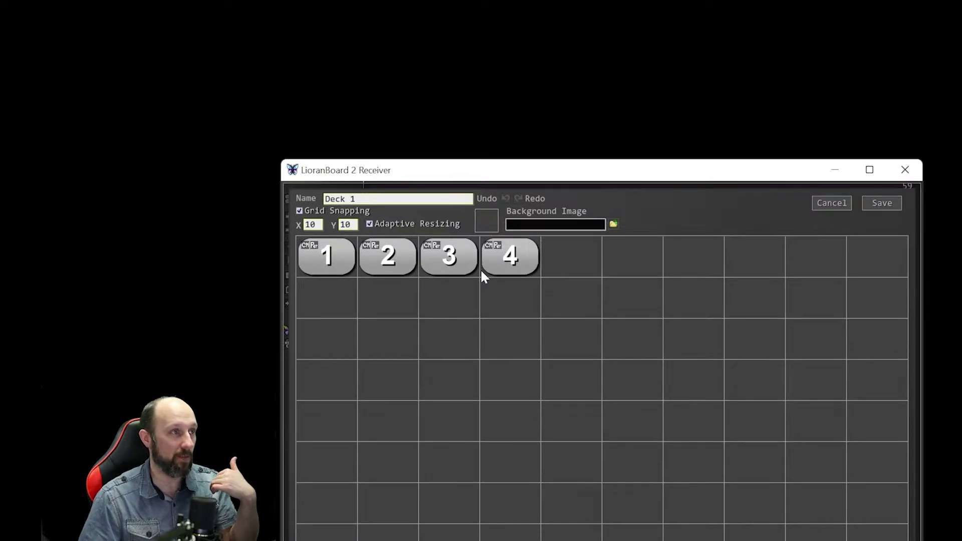
pyautogui.rightClick(506, 348)
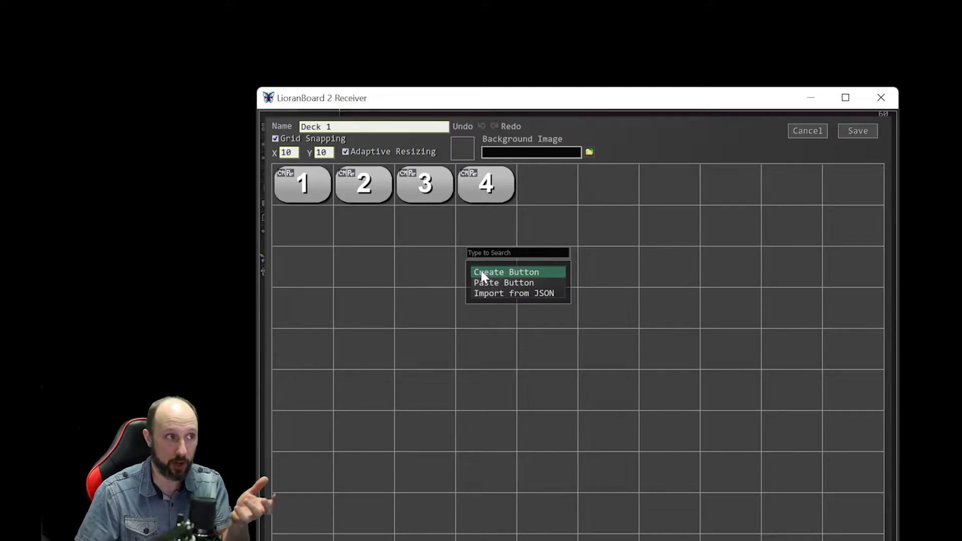
pyautogui.click(483, 273)
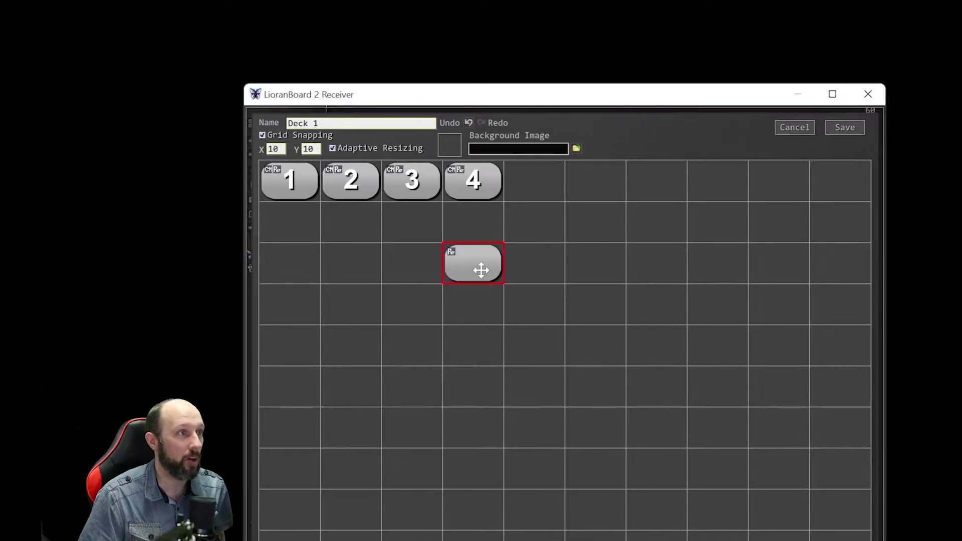
# Set the new button's display text to "Case Statement" on two lines and save its appearance.
pyautogui.rightClick(482, 271)
pyautogui.click(494, 276)
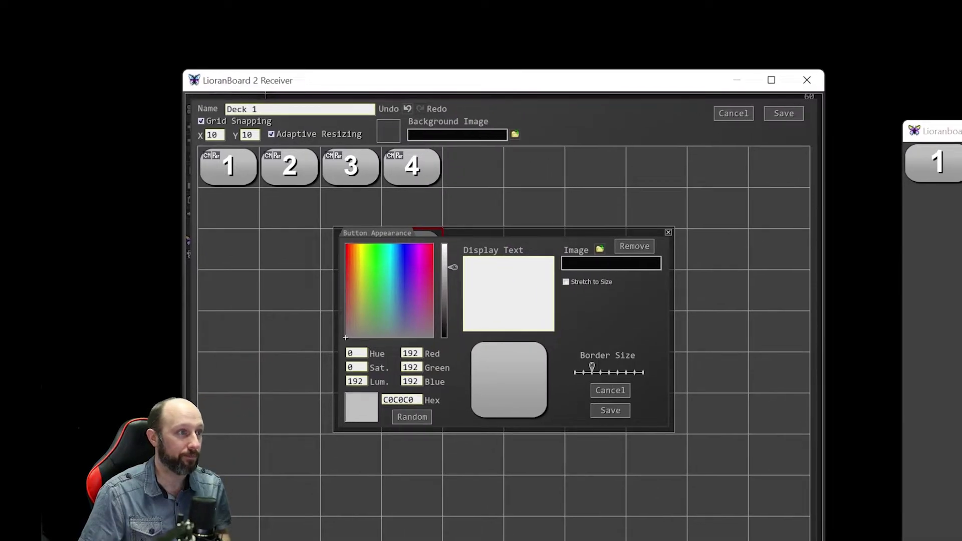
pyautogui.write('Cas')
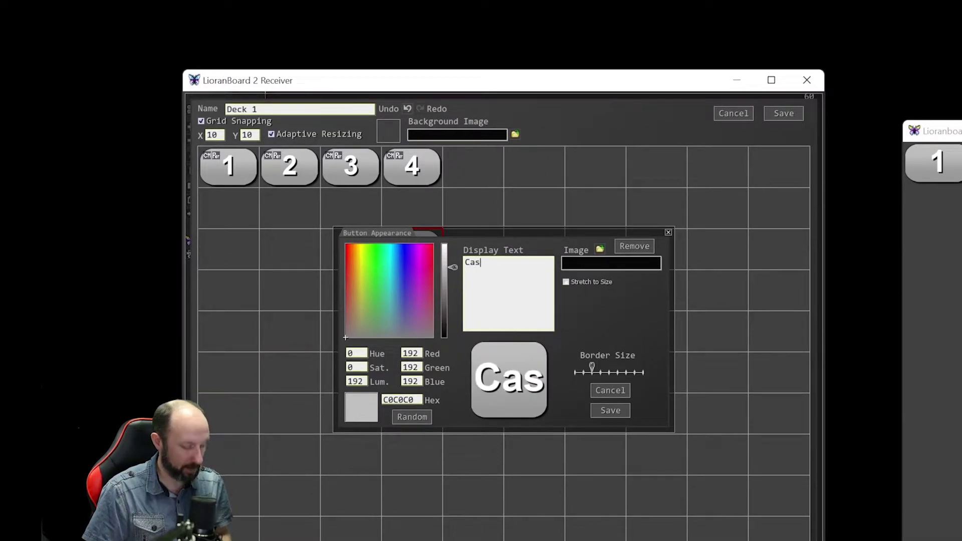
pyautogui.write('eSttement')
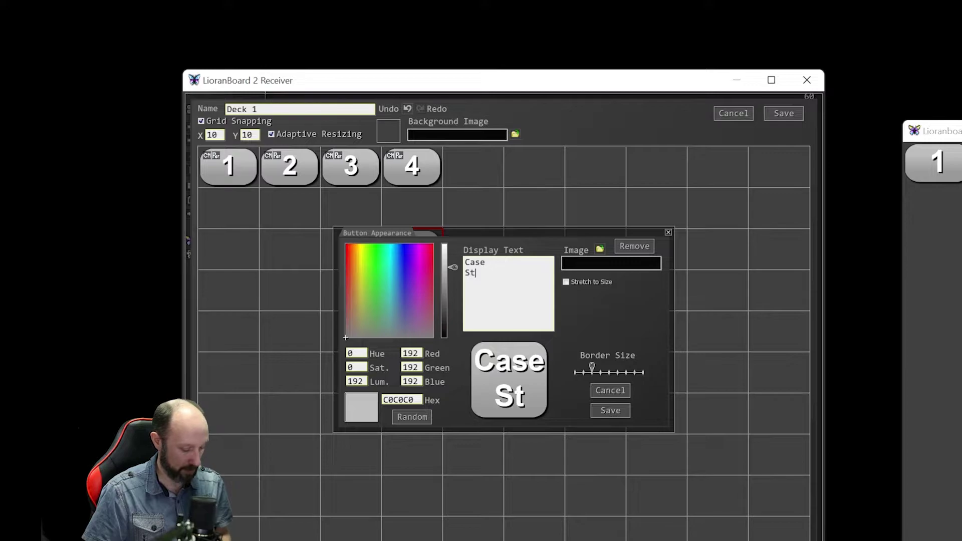
pyautogui.press('BackSpace')
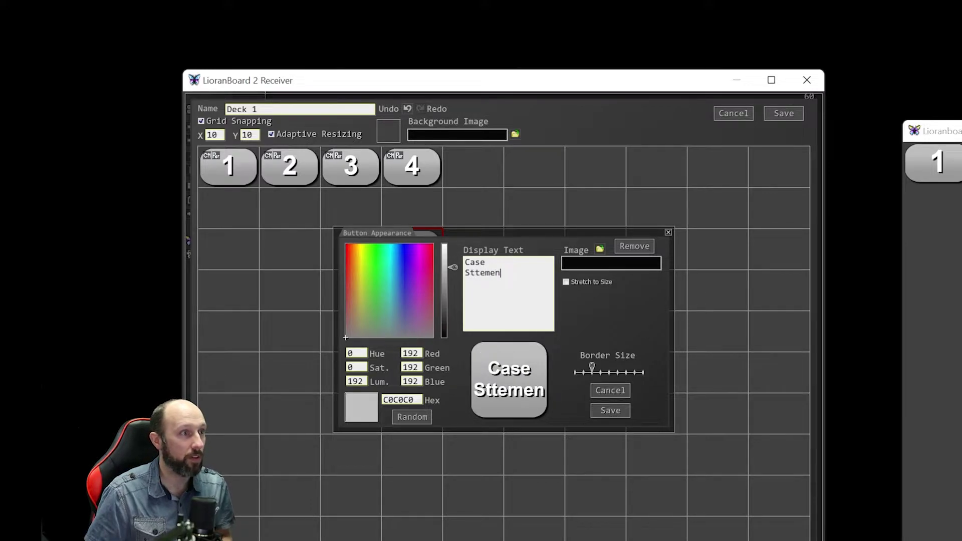
pyautogui.write('at')
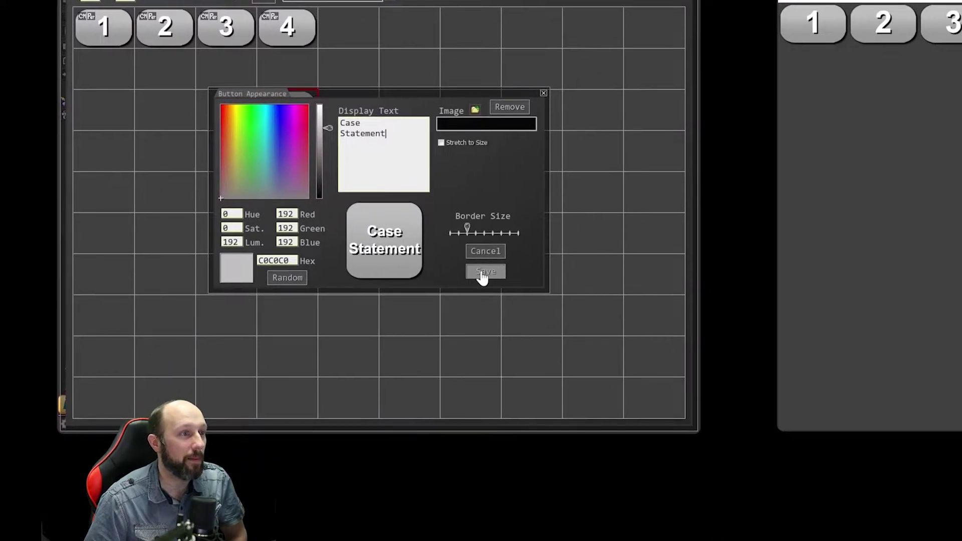
pyautogui.click(610, 411)
# Open the Case Statement button's commands and add a Case Statement command.
pyautogui.rightClick(358, 209)
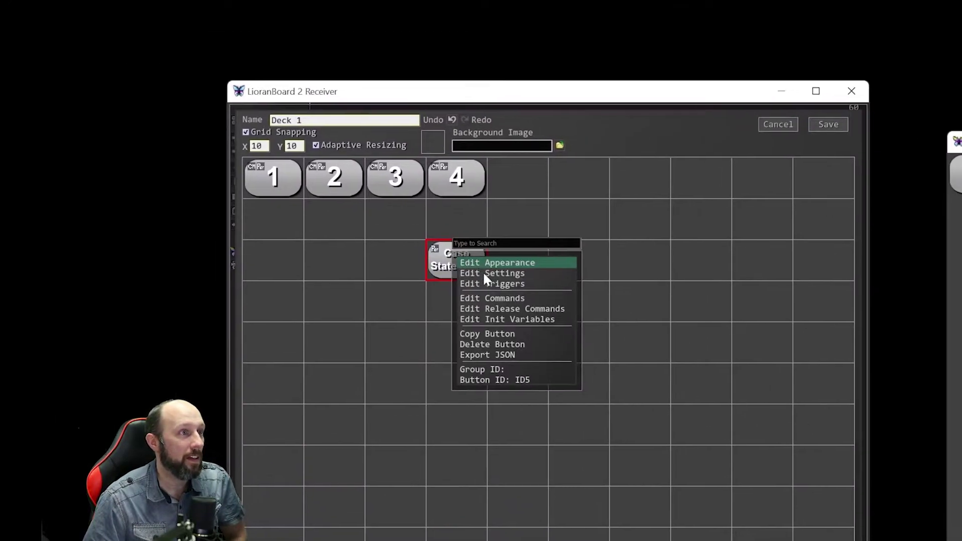
pyautogui.click(482, 272)
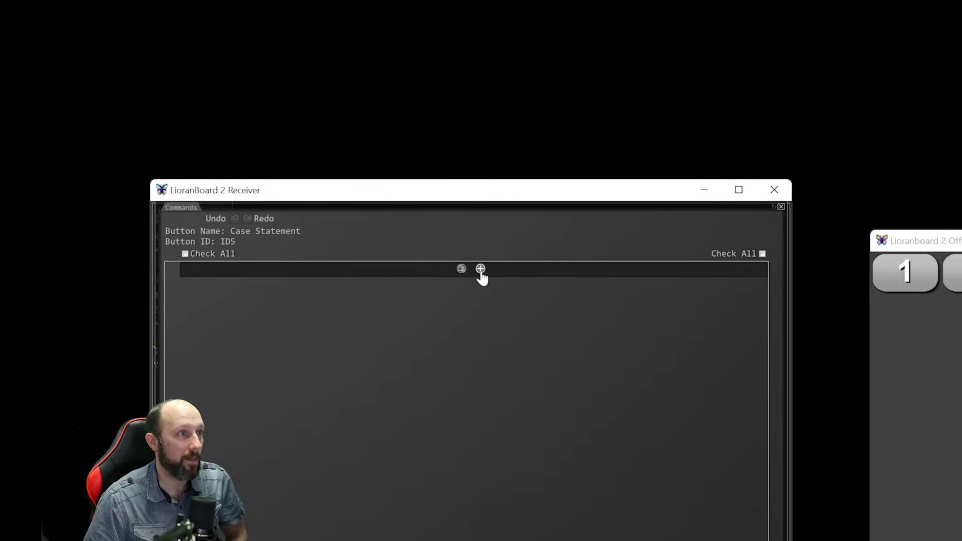
pyautogui.click(480, 271)
pyautogui.write('case')
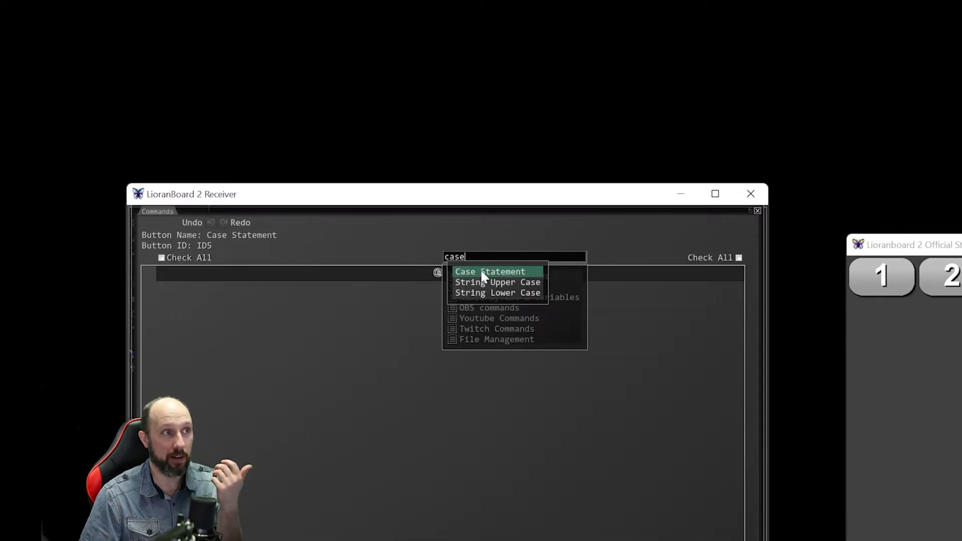
pyautogui.click(483, 273)
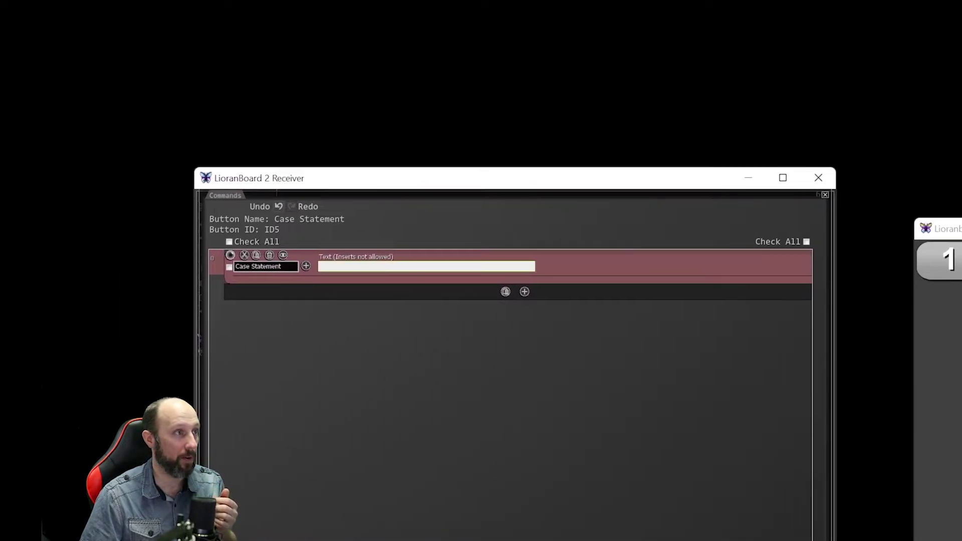
# Add a Switch Statement with the value global.cas above the Case Statement and move the Case Statement inside it.
pyautogui.click(499, 273)
pyautogui.write('swi')
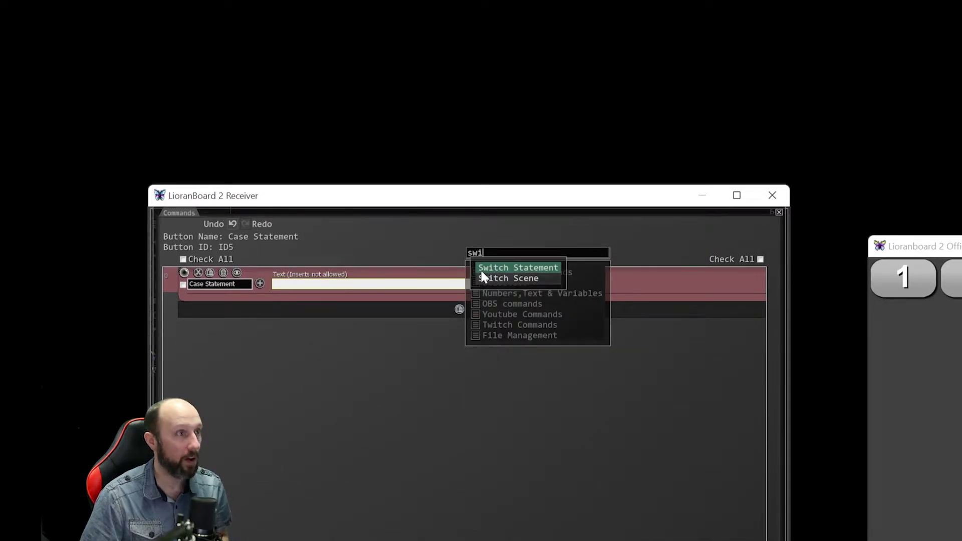
pyautogui.click(483, 276)
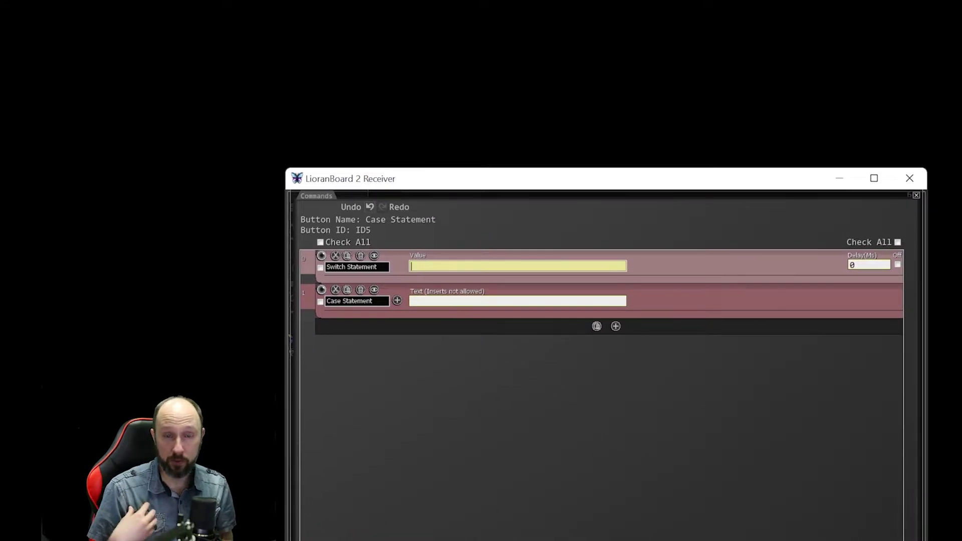
pyautogui.write('lobal.cas')
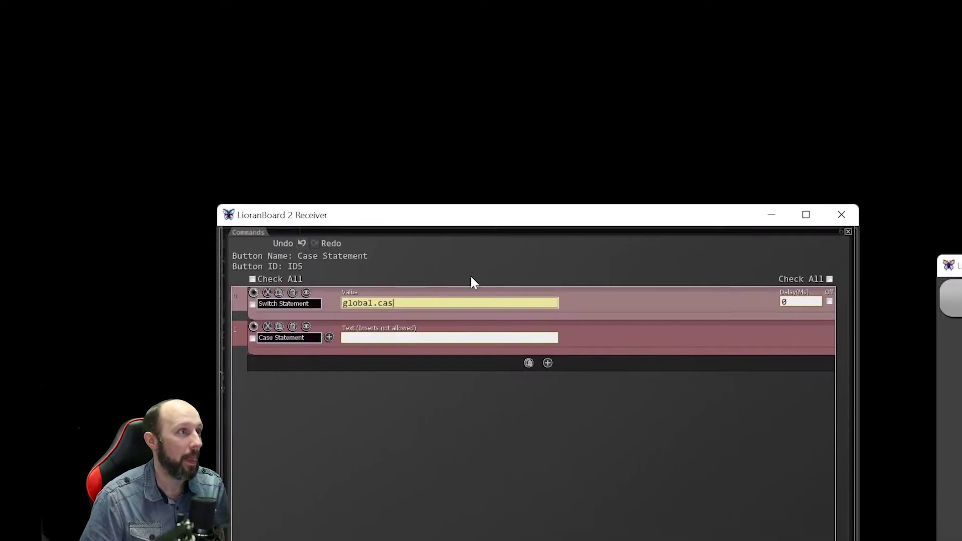
pyautogui.moveTo(479, 274); pyautogui.dragTo(509, 266)
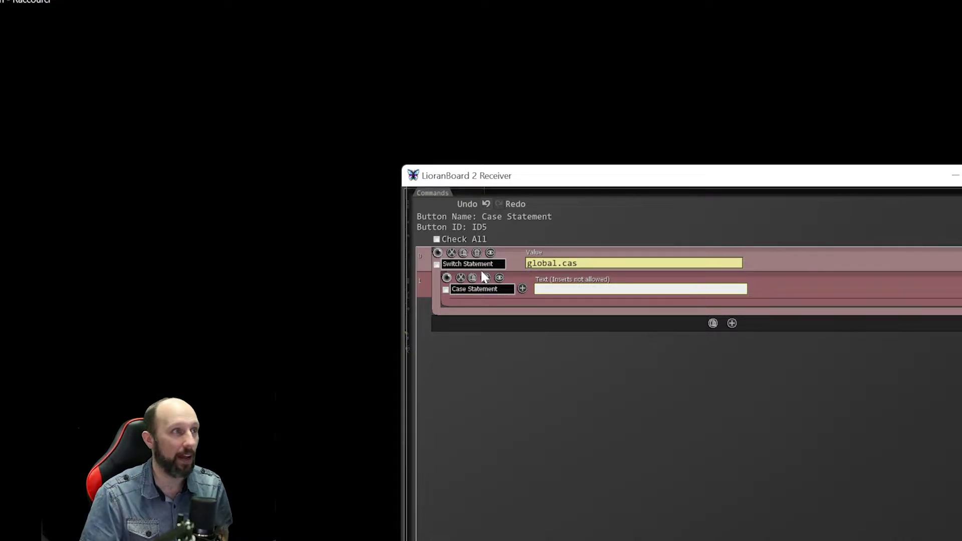
# Set the Case Statement's text to 1 and add a Popup Message inside it reading "Ma valeur est 1".
pyautogui.click(569, 290)
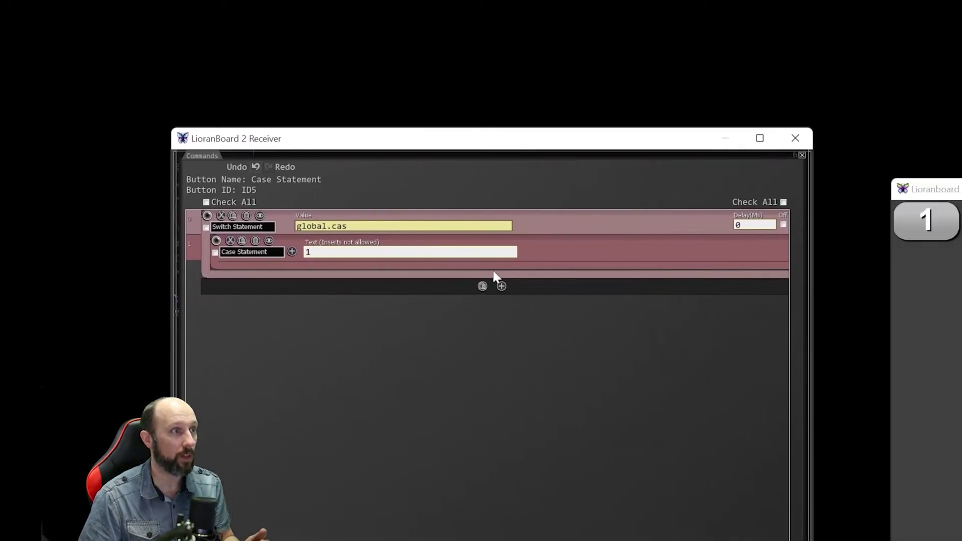
pyautogui.moveTo(664, 286)
pyautogui.click(486, 276)
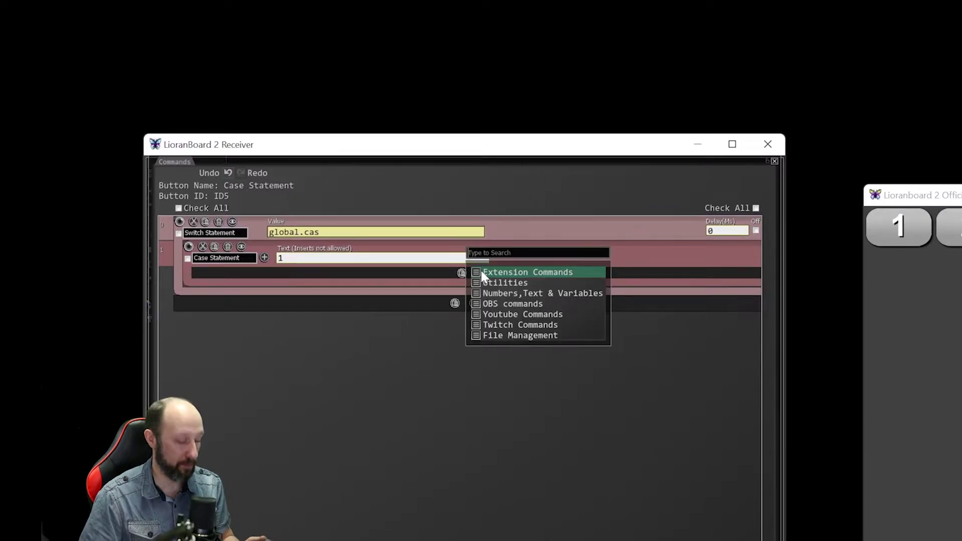
pyautogui.write('popu')
pyautogui.click(482, 275)
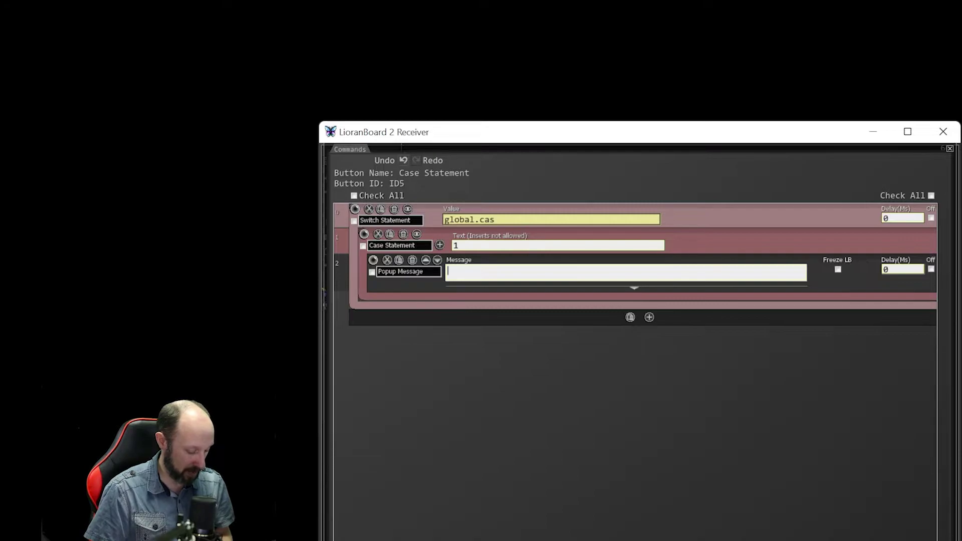
pyautogui.write('Ma valeur est 1')
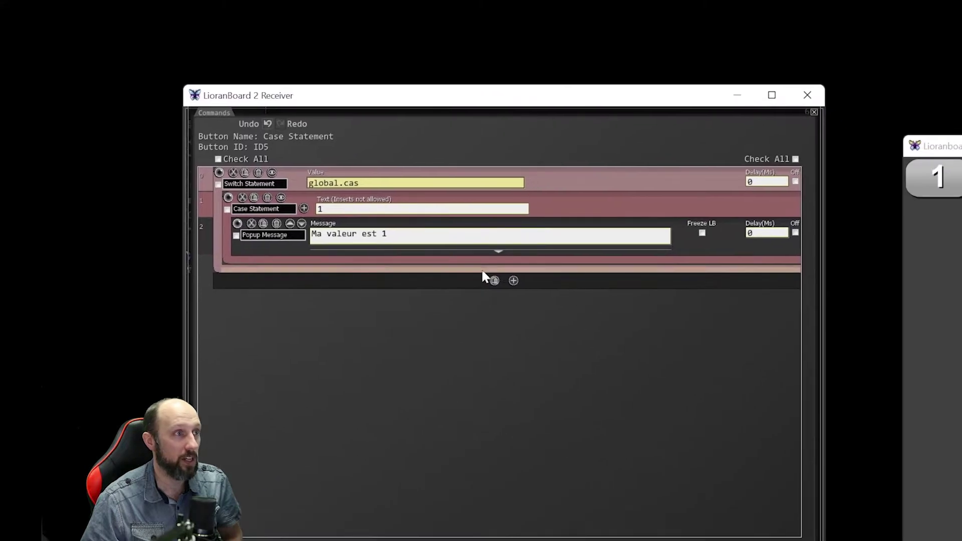
# Copy the Case Statement with its popup message and paste it three times inside the Switch Statement.
pyautogui.click(730, 350)
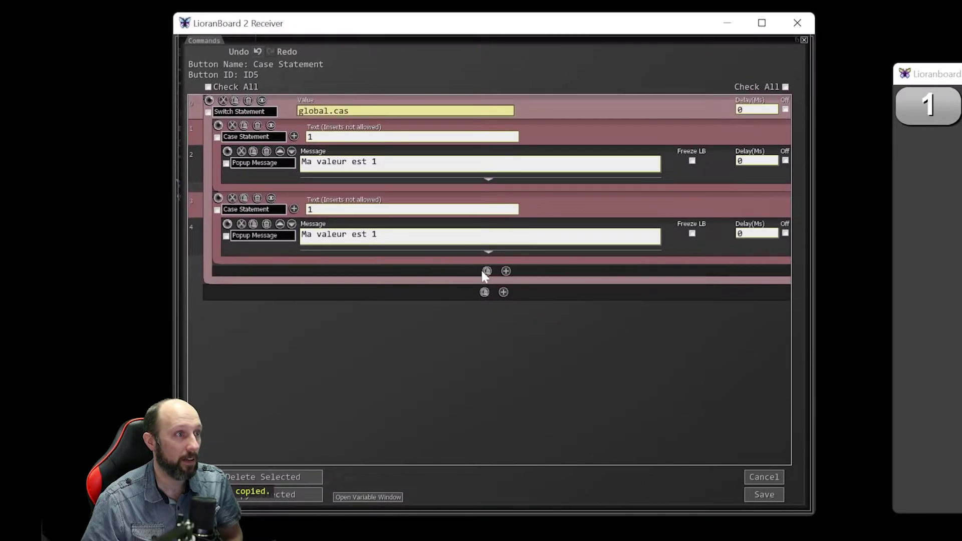
pyautogui.click(484, 345)
pyautogui.click(483, 338)
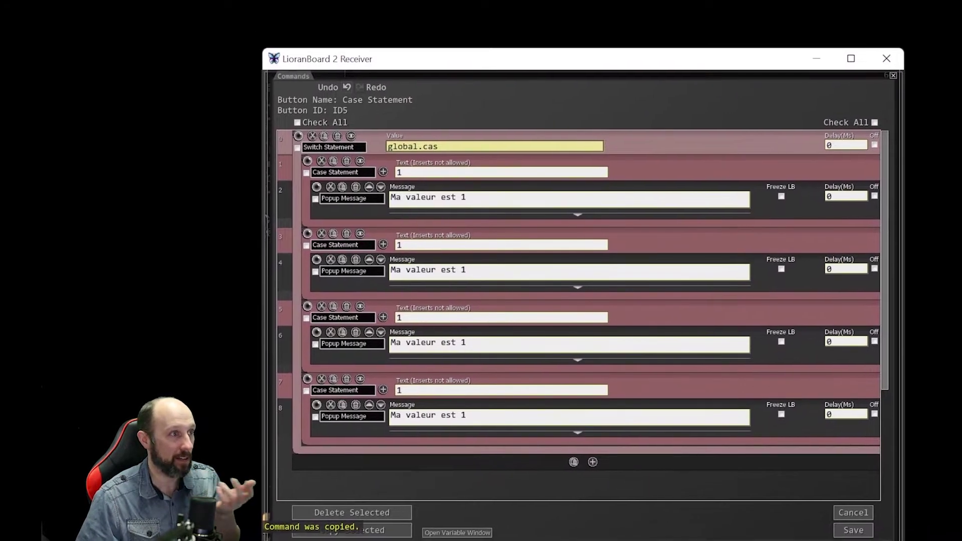
# Set the second Case Statement's text to 2 and its popup message to "Ma valeur est 2".
pyautogui.doubleClick(465, 279)
pyautogui.doubleClick(417, 246)
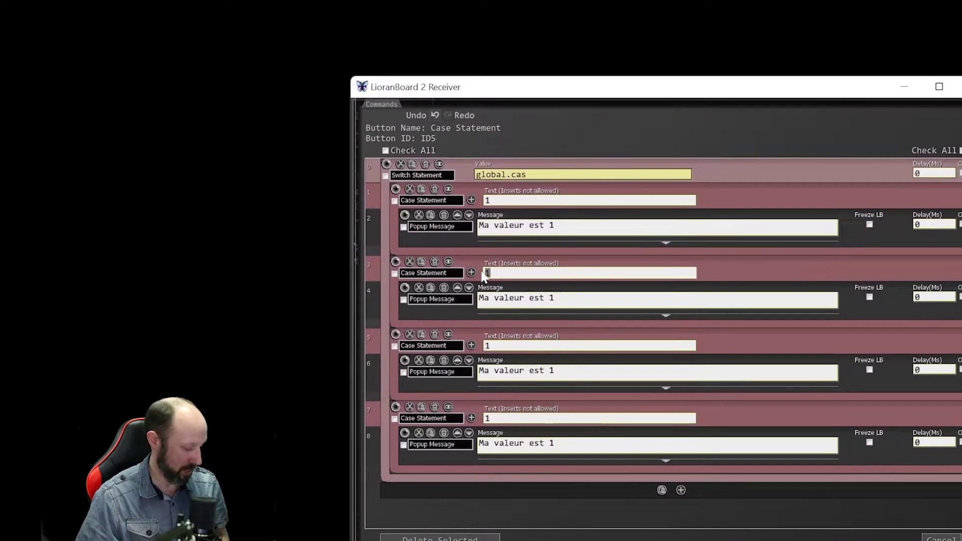
pyautogui.write('2')
pyautogui.doubleClick(474, 272)
pyautogui.write('2')
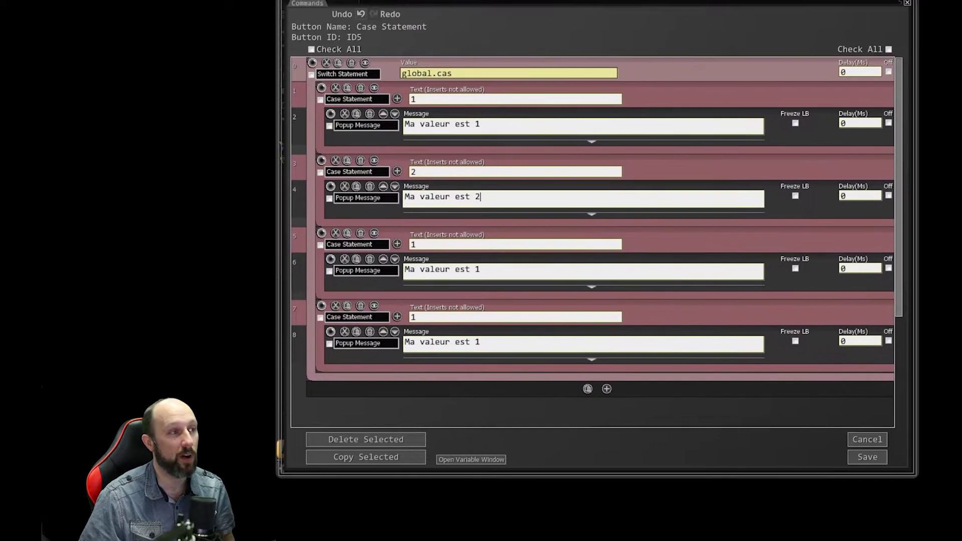
# Set the third Case Statement's text to 3 and its popup message to "Ma valeur est 3".
pyautogui.doubleClick(482, 262)
pyautogui.write('3')
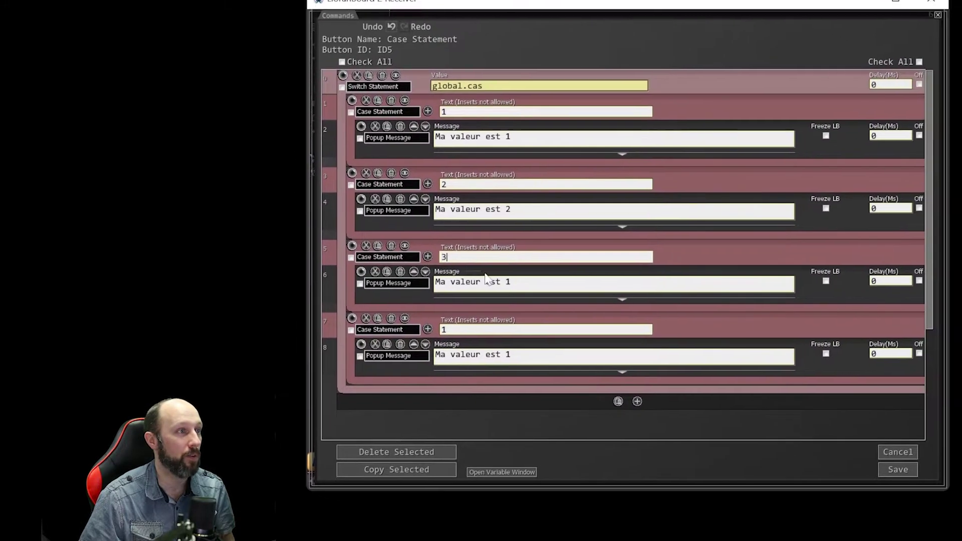
pyautogui.doubleClick(480, 270)
pyautogui.write('3')
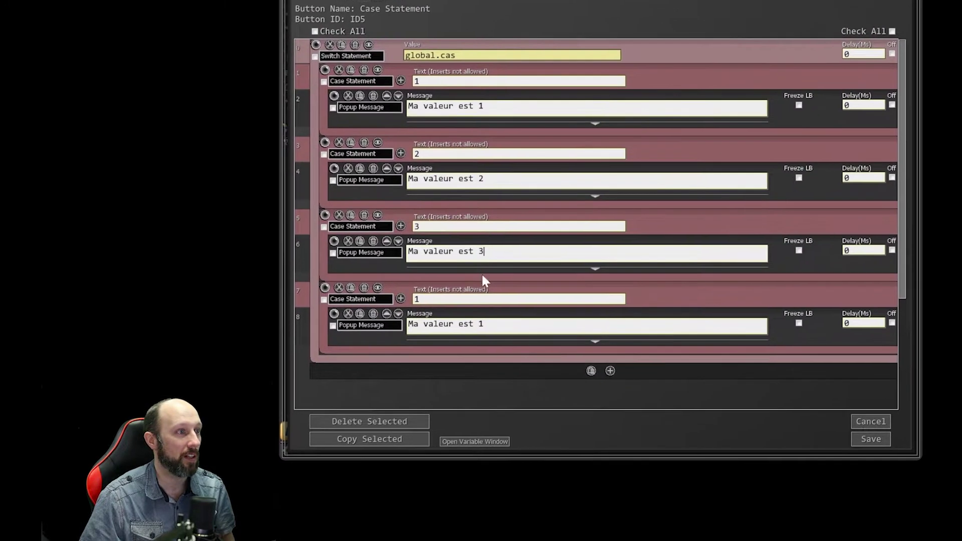
# Set the fourth Case Statement's text to 4 and its popup message to "Ma valeur est 4".
pyautogui.doubleClick(423, 254)
pyautogui.write('4')
pyautogui.doubleClick(487, 278)
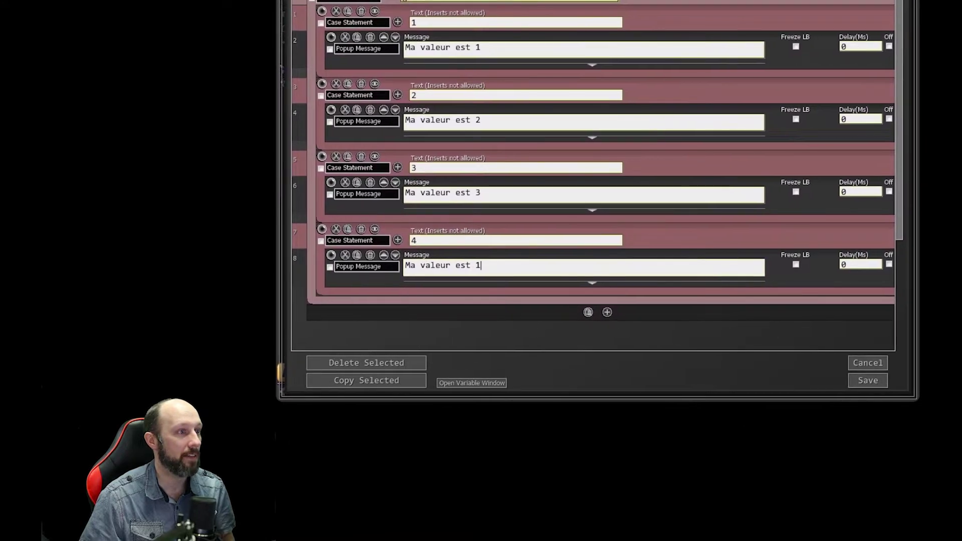
pyautogui.write('4')
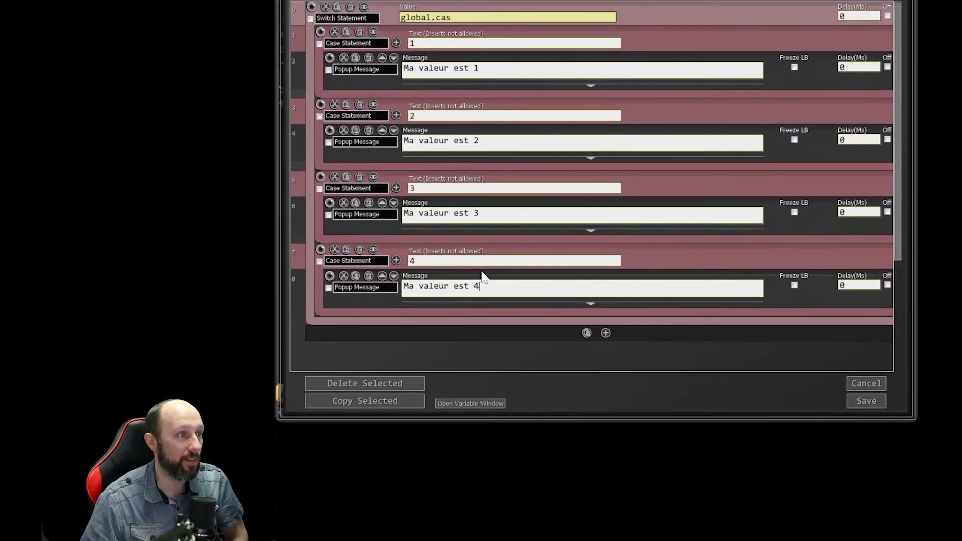
# Save the Case Statement button's commands and the edited Deck 1.
pyautogui.click(481, 272)
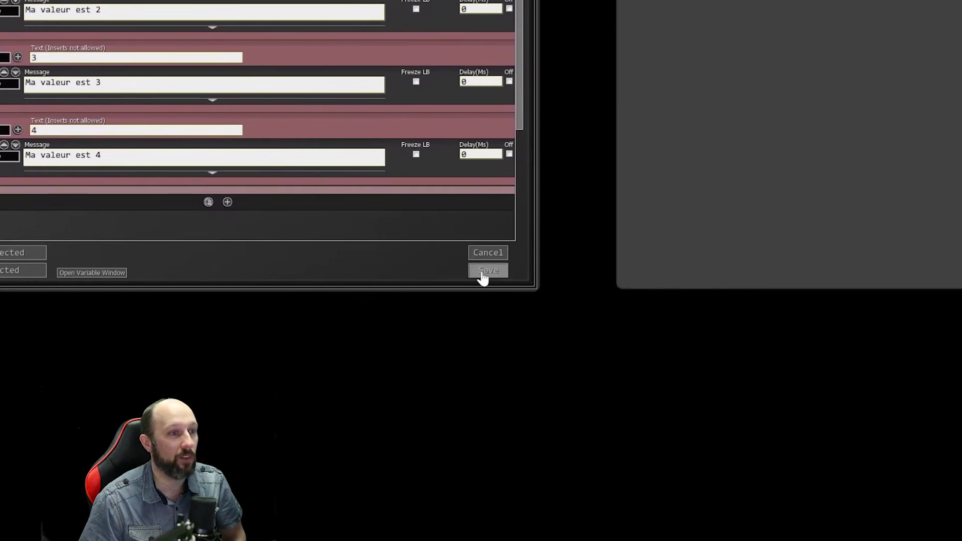
pyautogui.click(863, 432)
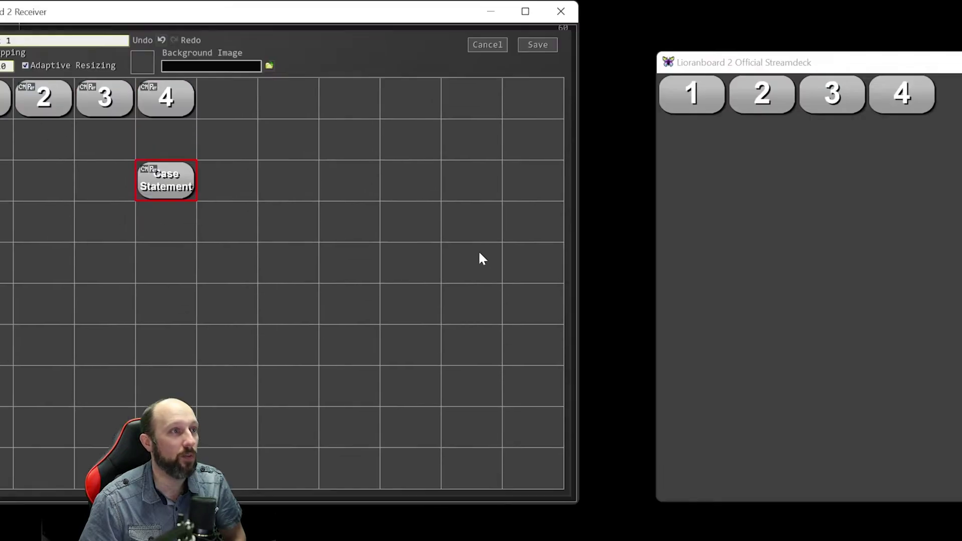
pyautogui.click(533, 11)
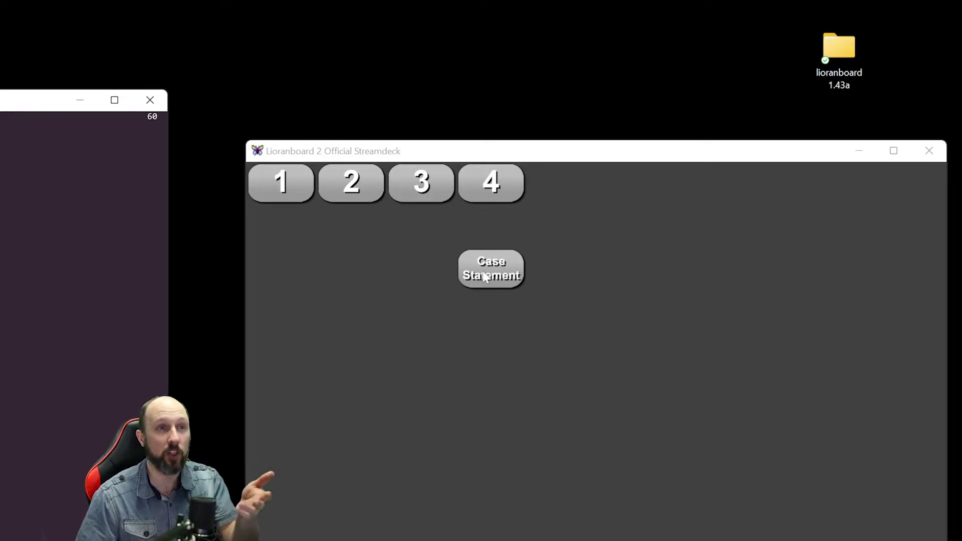
# Trigger button 1 on the stream deck and display the global variables in the variable viewer.
pyautogui.click(292, 194)
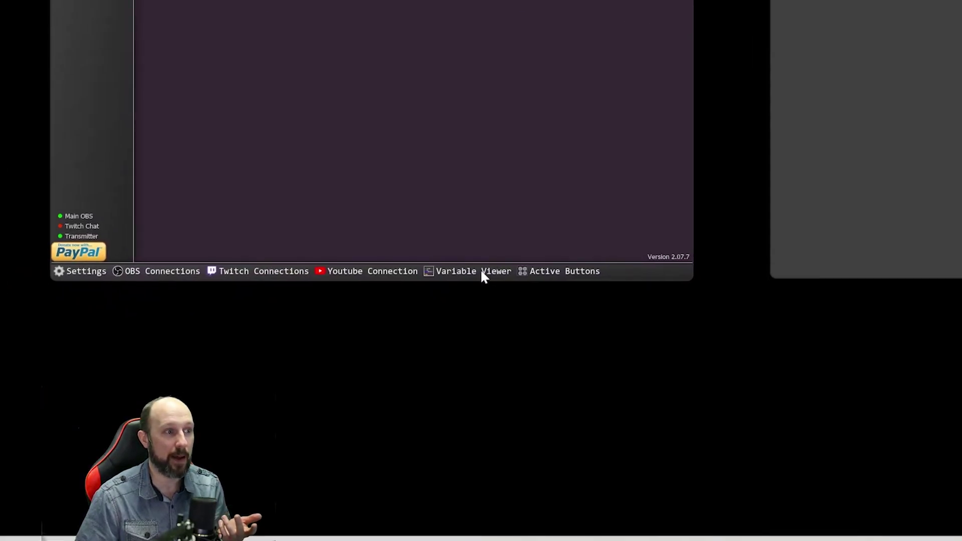
pyautogui.click(482, 271)
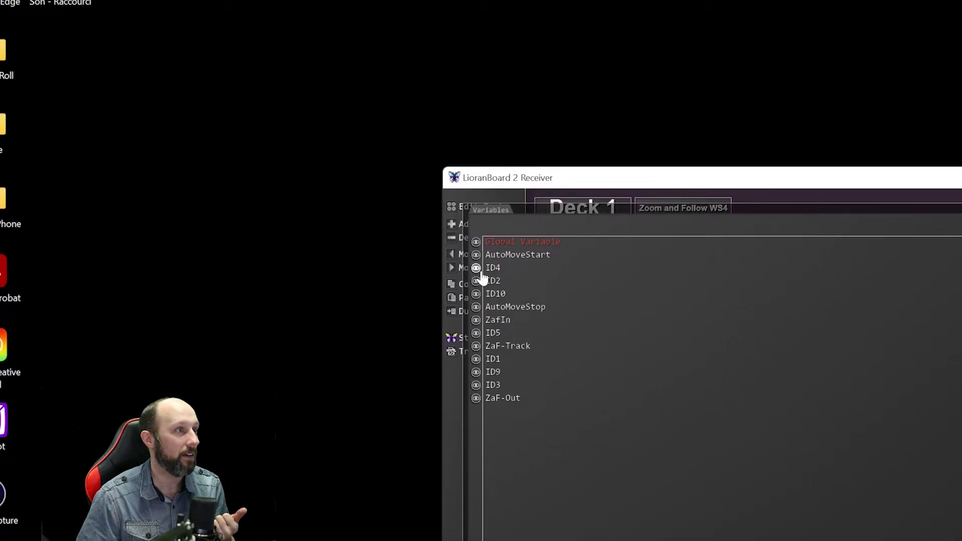
pyautogui.click(476, 243)
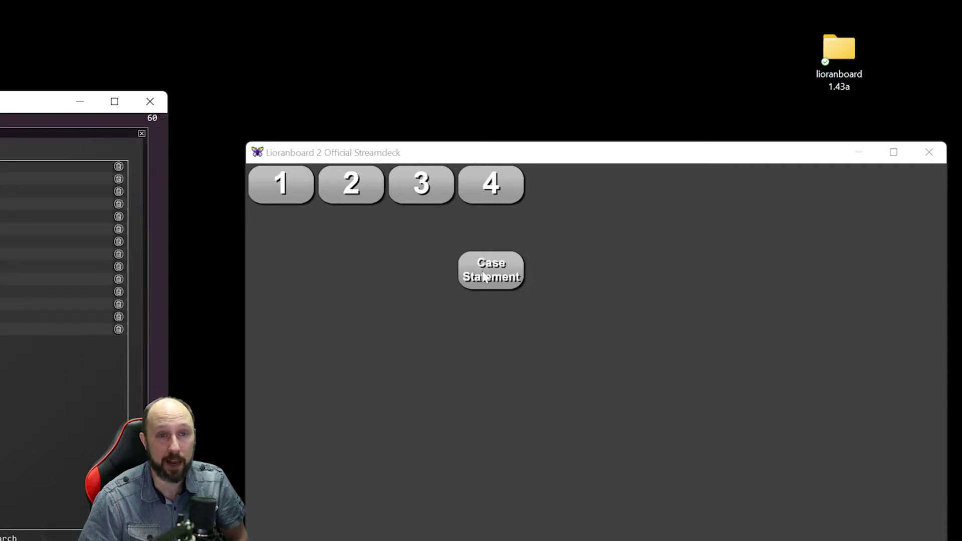
# Test the Case Statement button with the value from button 1 and again after triggering button 2, dismissing each popup.
pyautogui.click(484, 275)
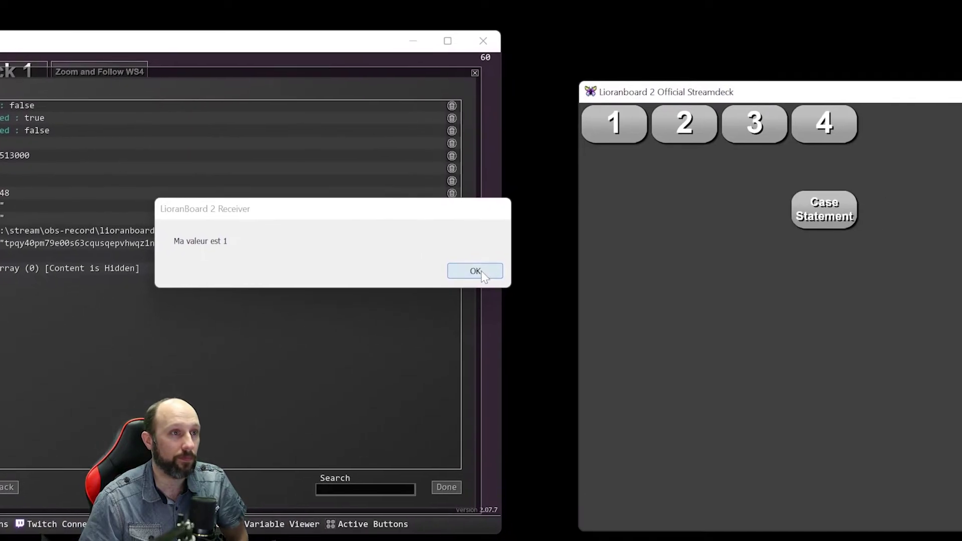
pyautogui.click(732, 298)
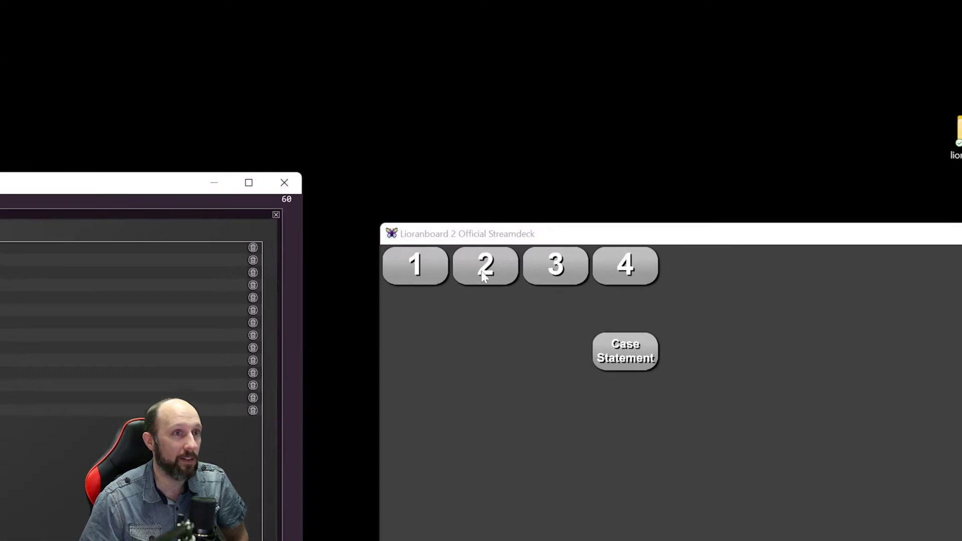
pyautogui.click(647, 180)
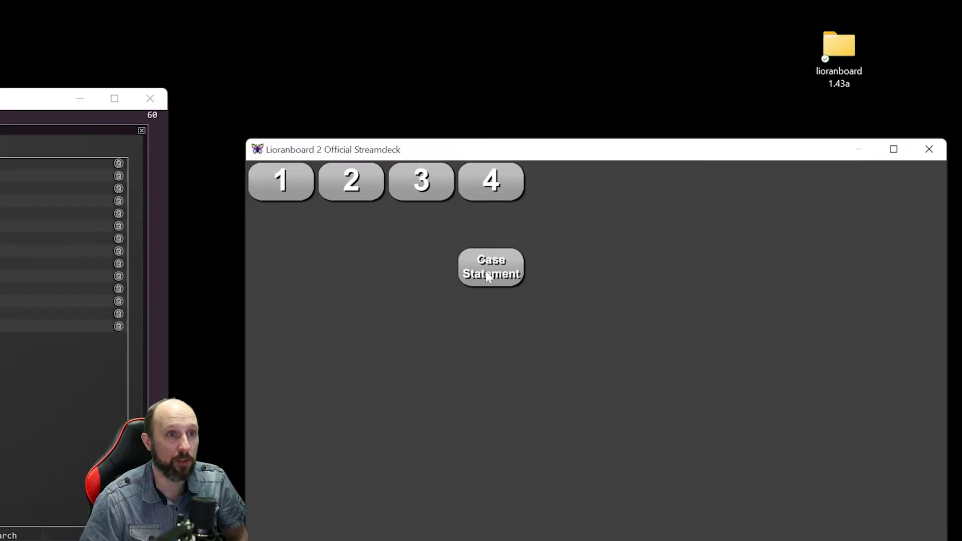
pyautogui.click(489, 278)
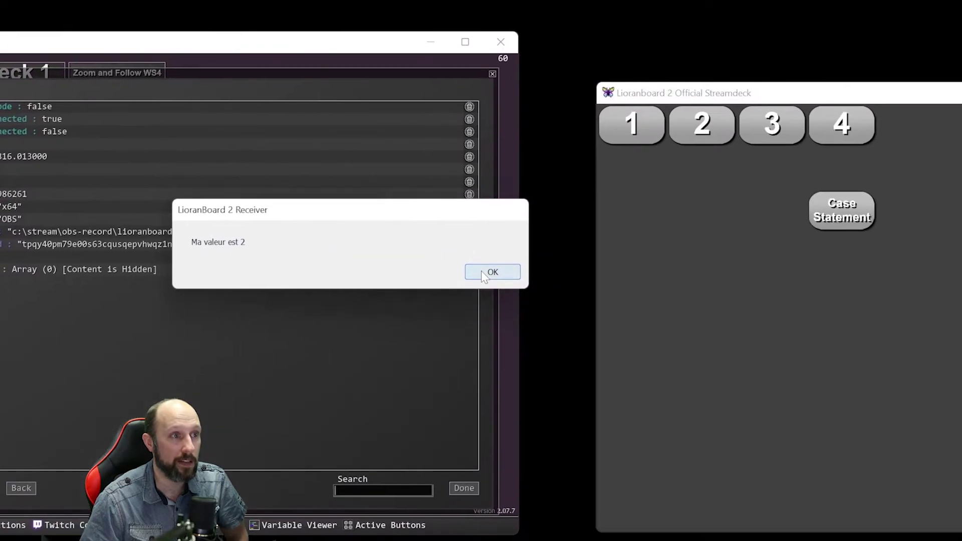
pyautogui.click(483, 273)
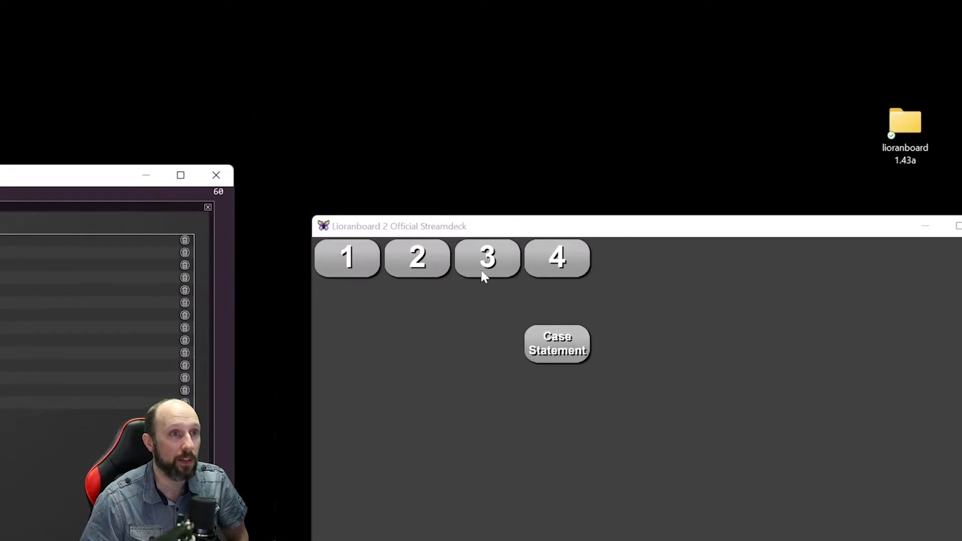
# Test the Case Statement button after triggering button 3 and again after button 4, dismissing each popup.
pyautogui.click(773, 125)
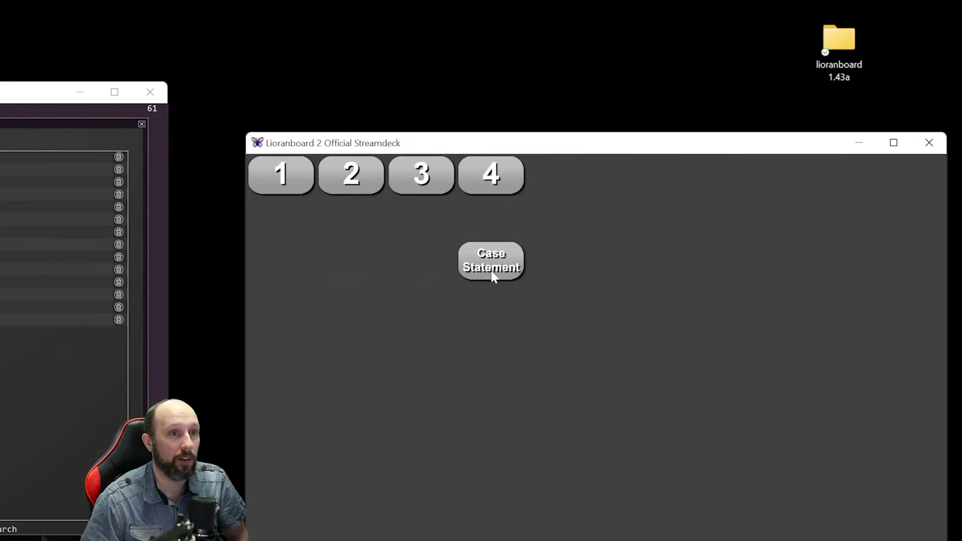
pyautogui.click(490, 268)
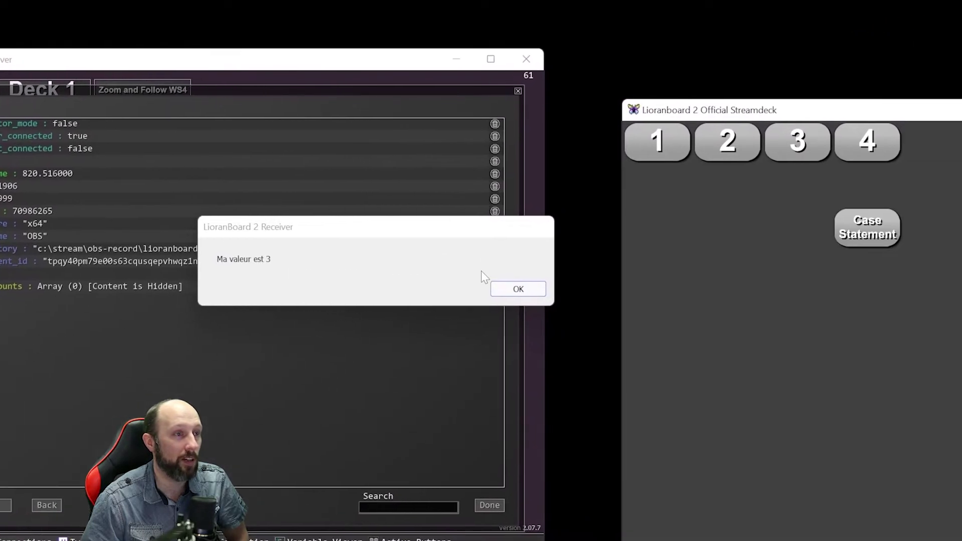
pyautogui.click(739, 298)
pyautogui.click(961, 150)
pyautogui.click(483, 277)
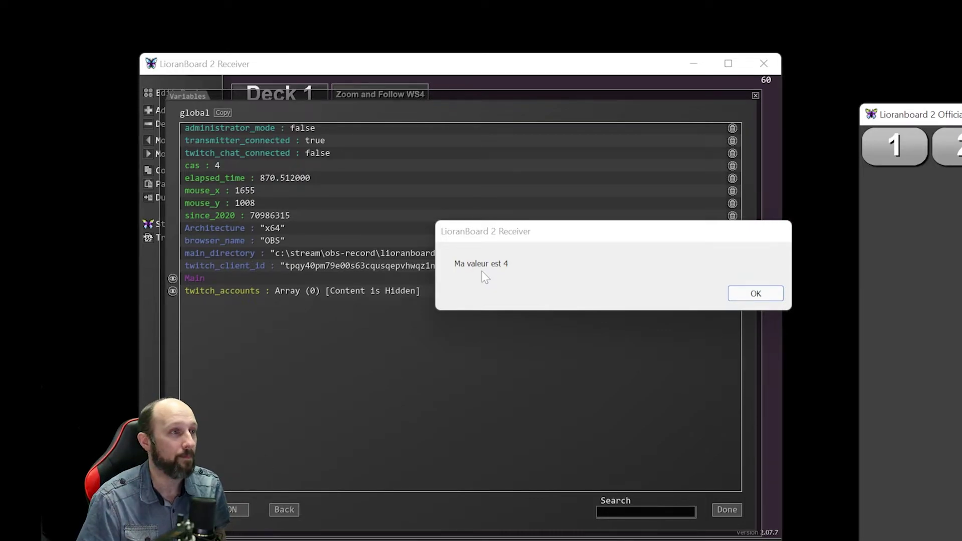
pyautogui.press('Return')
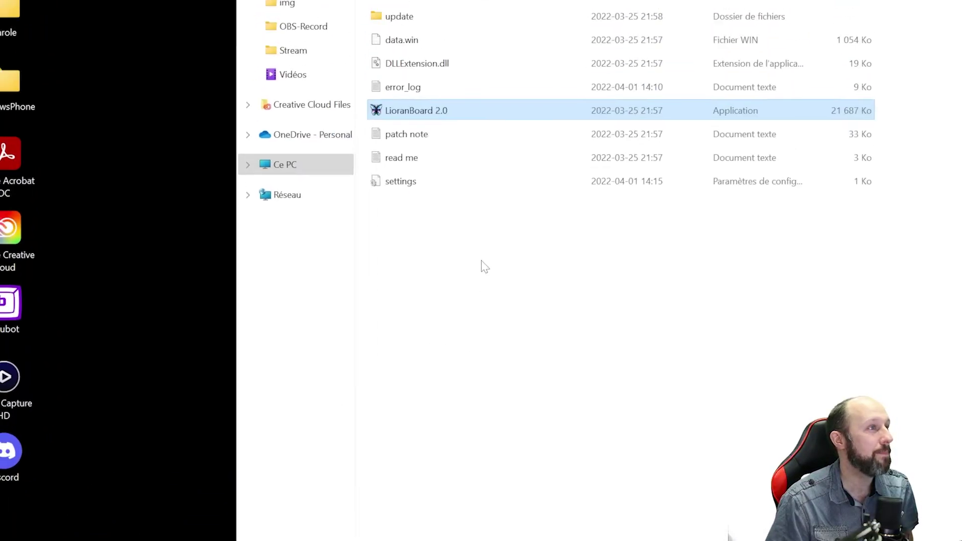
# Switch to File Explorer and launch LioranBoard 2.0 from the Lioranboard2 folder in C:\Stream\OBS-Stream.
pyautogui.click(483, 82)
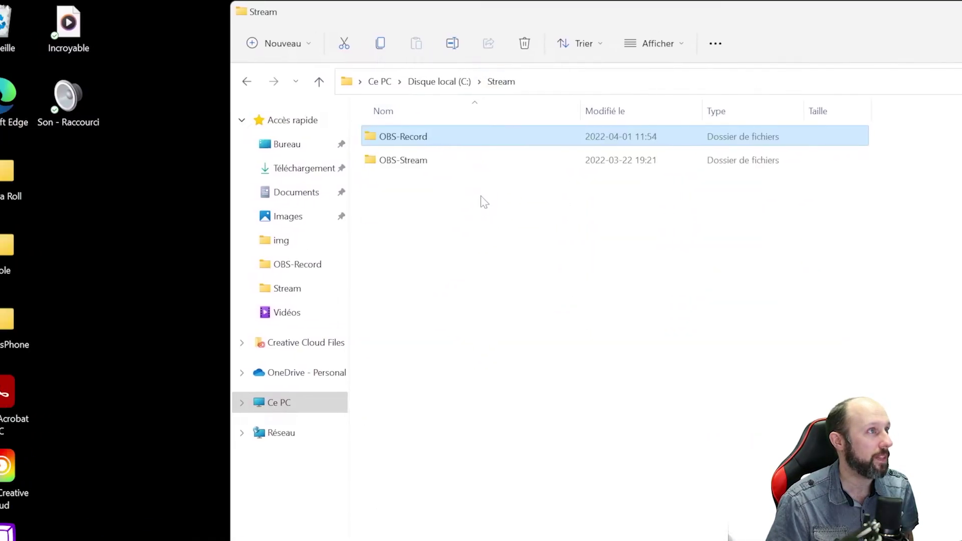
pyautogui.doubleClick(442, 166)
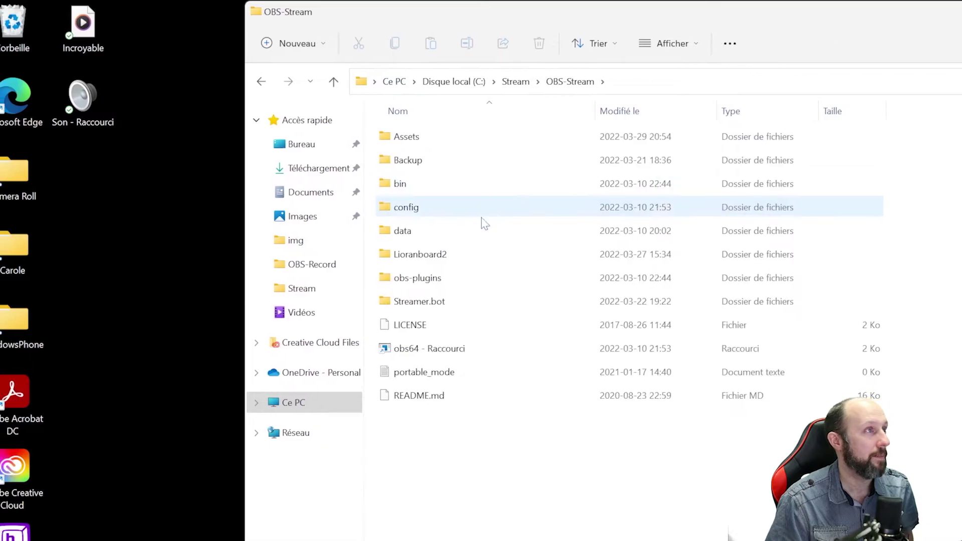
pyautogui.doubleClick(484, 257)
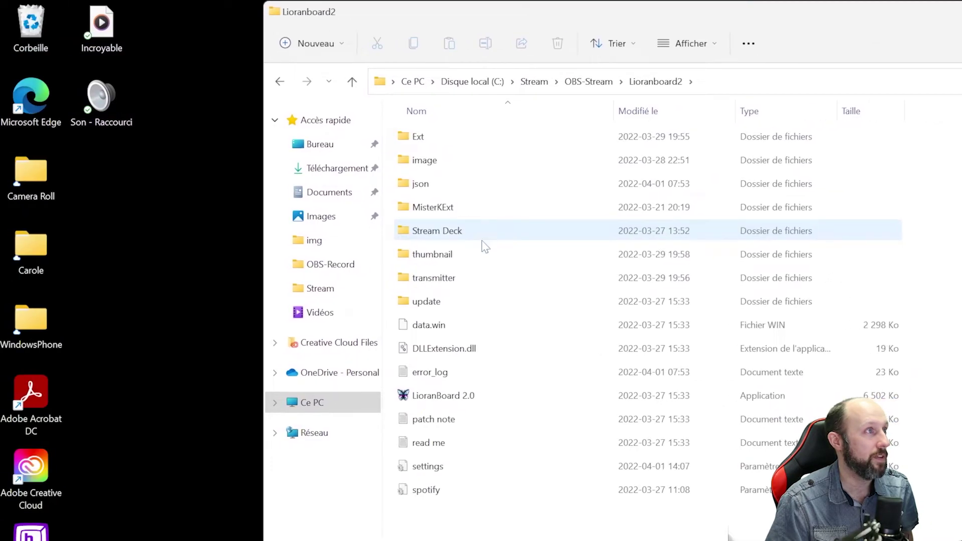
pyautogui.click(484, 396)
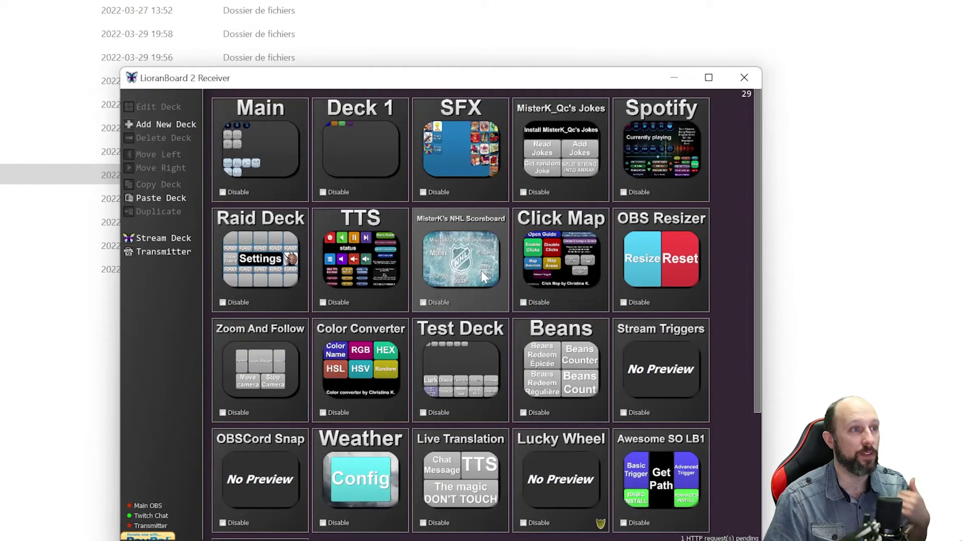
# Open the Main button's commands in the MisterK's NHL Scoreboard deck and locate the Switch Statement on TeamCGData.gameData.status.detailedState.
pyautogui.rightClick(482, 277)
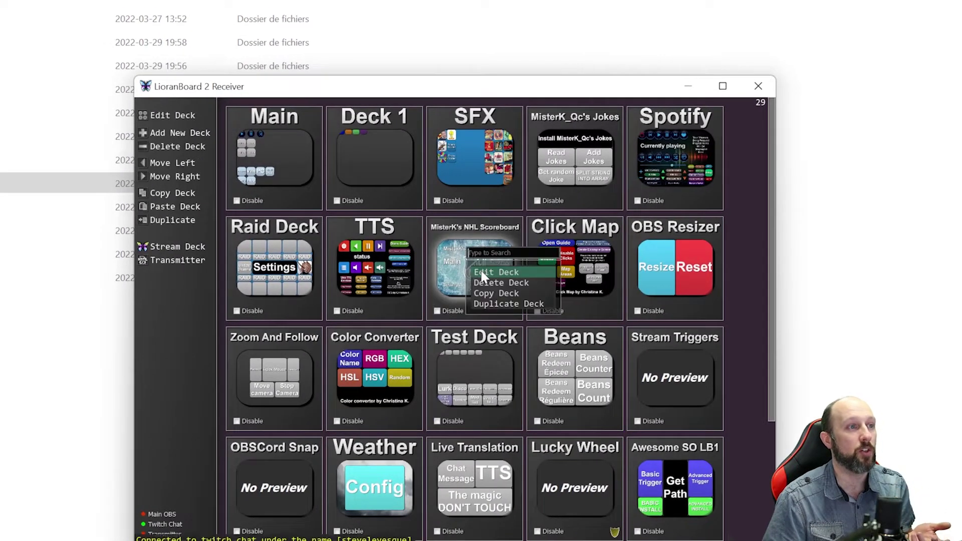
pyautogui.click(469, 269)
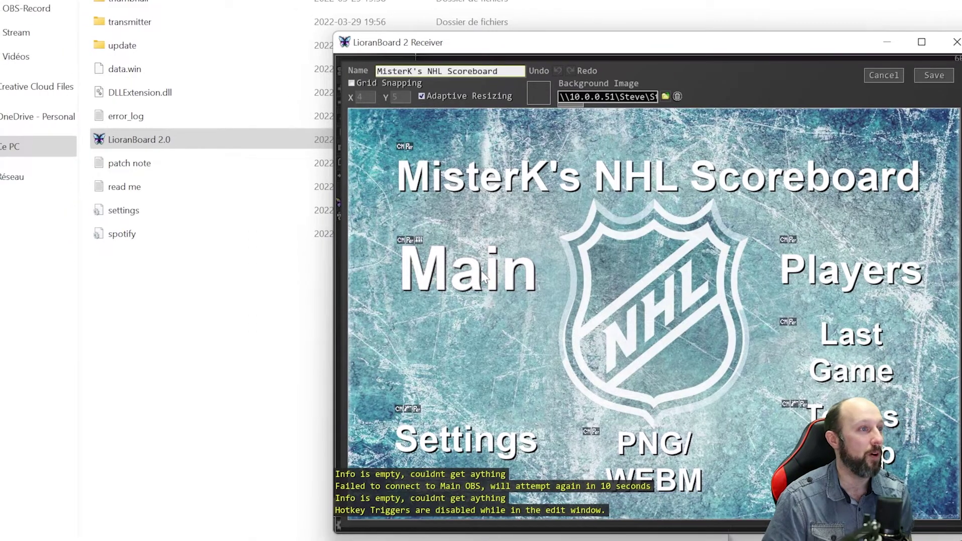
pyautogui.rightClick(412, 278)
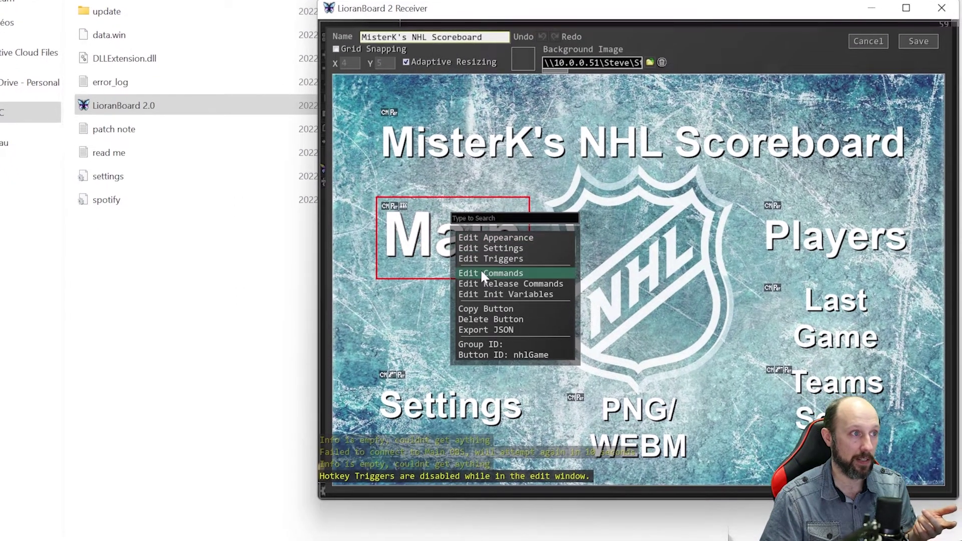
pyautogui.click(498, 308)
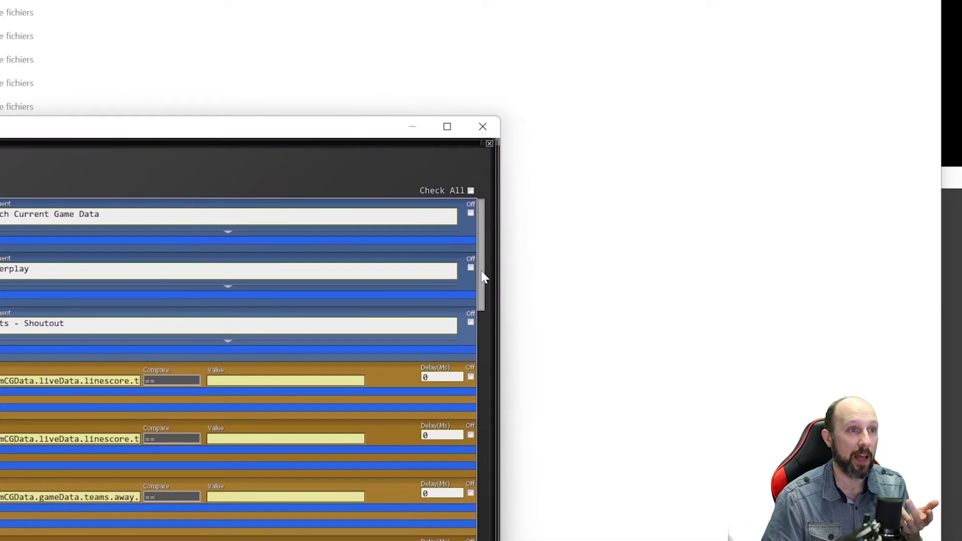
pyautogui.moveTo(482, 271); pyautogui.dragTo(481, 302)
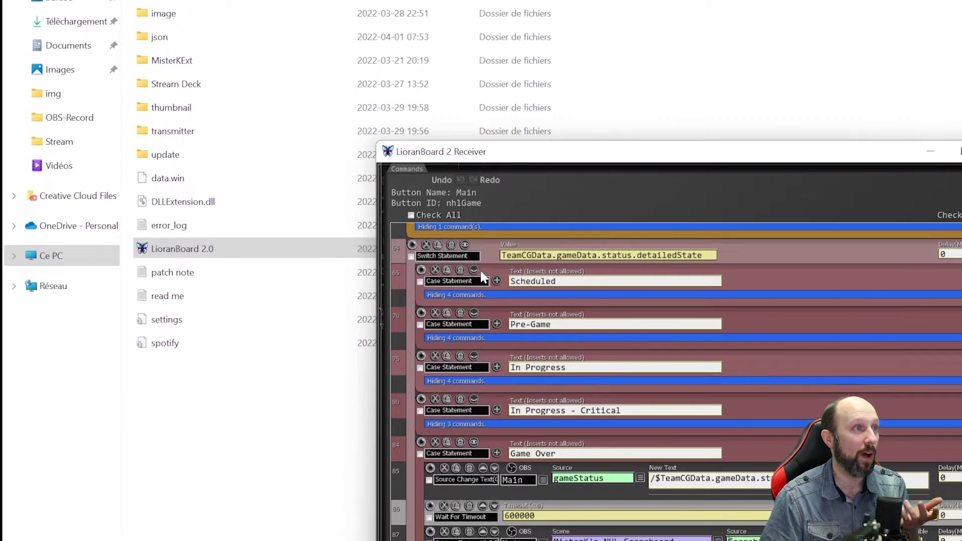
# Expand the Scheduled and Pre-Game case statements in turn to review their commands, collapsing each one again.
pyautogui.click(399, 257)
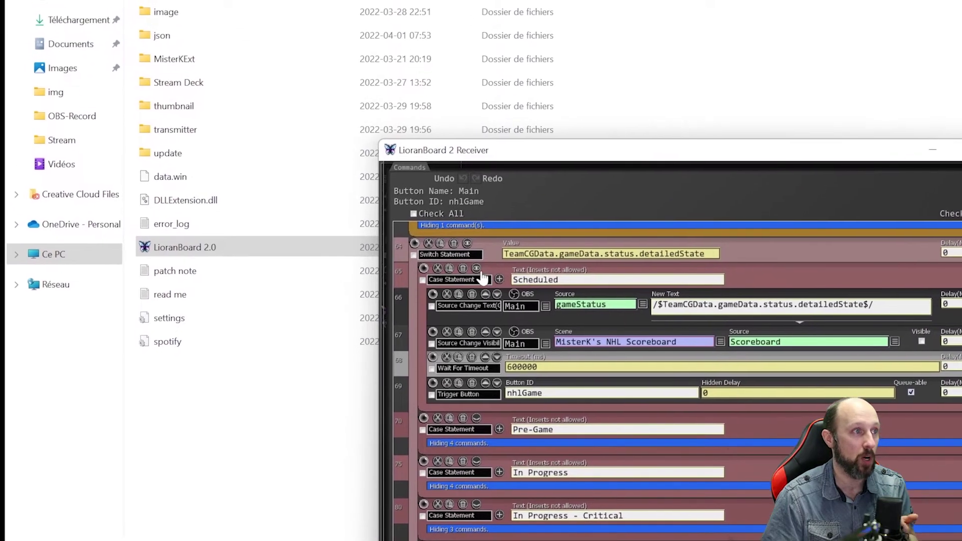
pyautogui.click(426, 176)
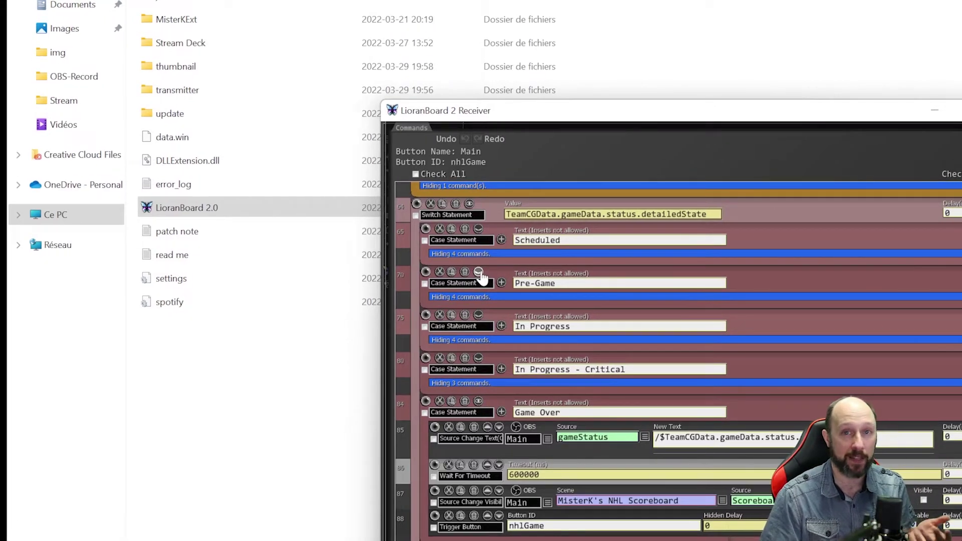
pyautogui.click(479, 272)
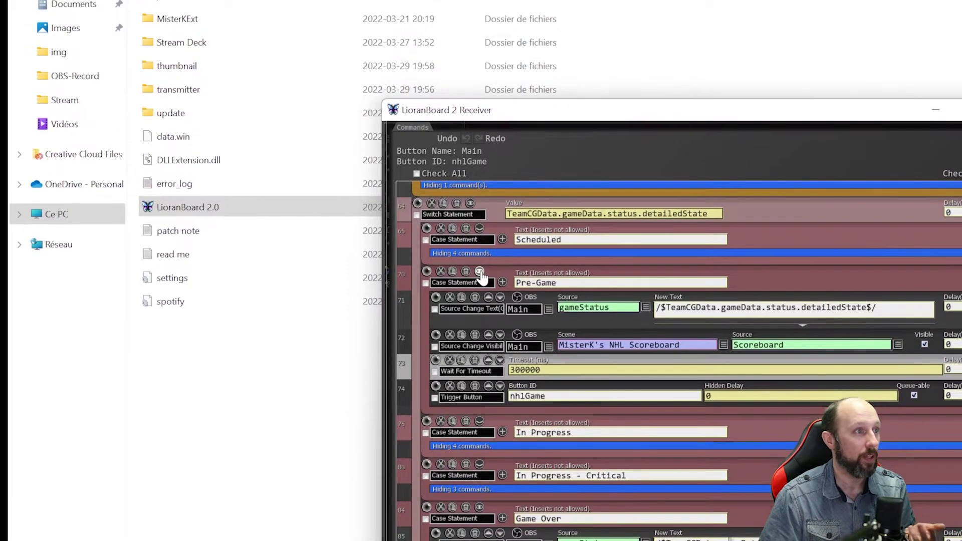
pyautogui.click(480, 271)
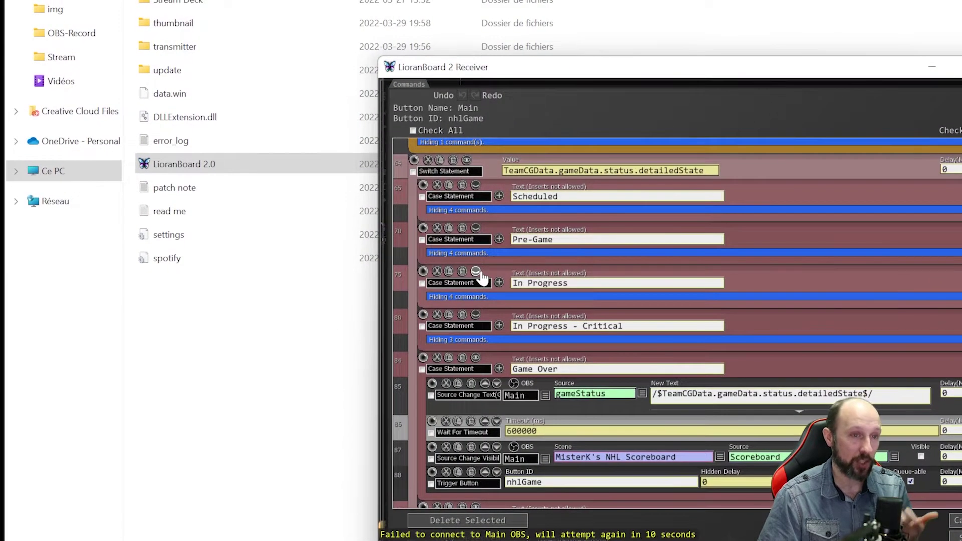
# Review the commands inside the In Progress and In Progress - Critical cases, then leave the command and deck editors without saving.
pyautogui.click(476, 272)
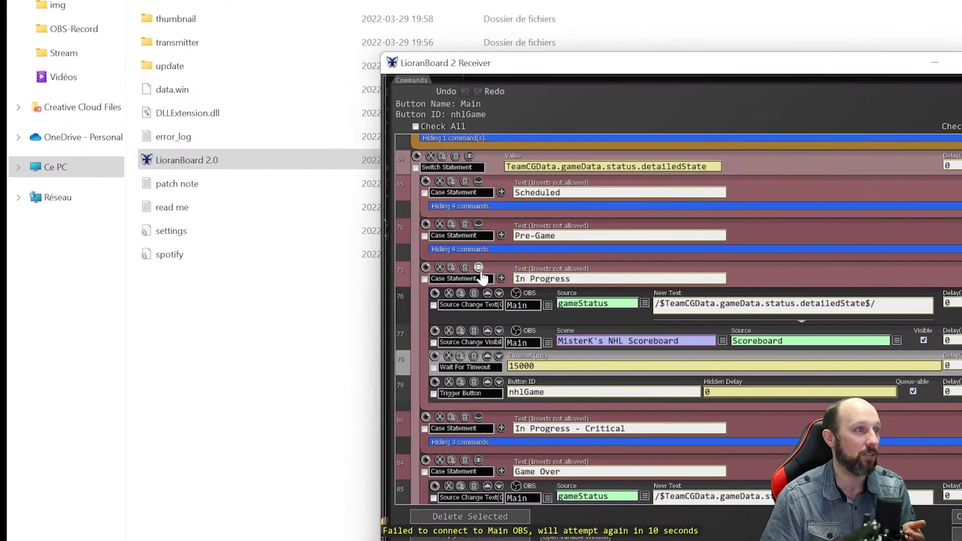
pyautogui.click(479, 268)
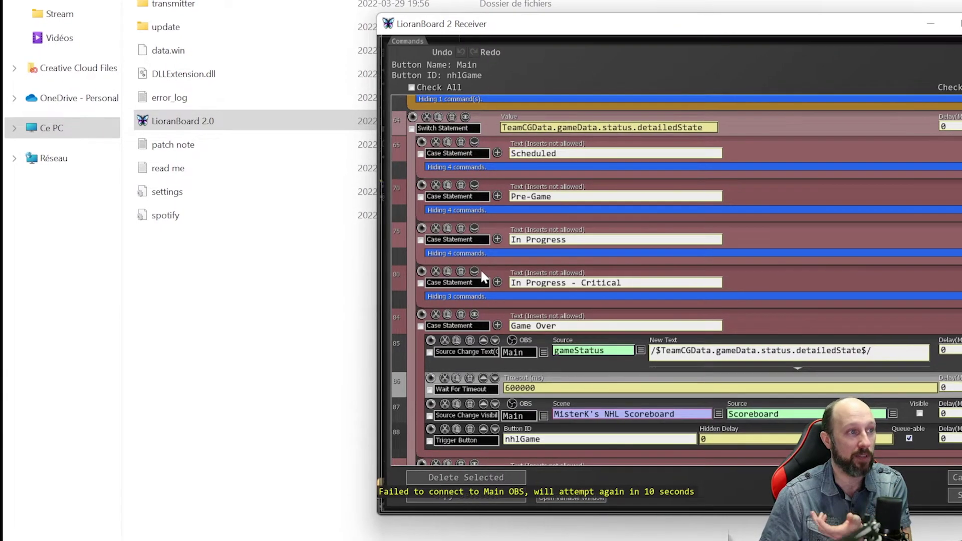
pyautogui.click(479, 274)
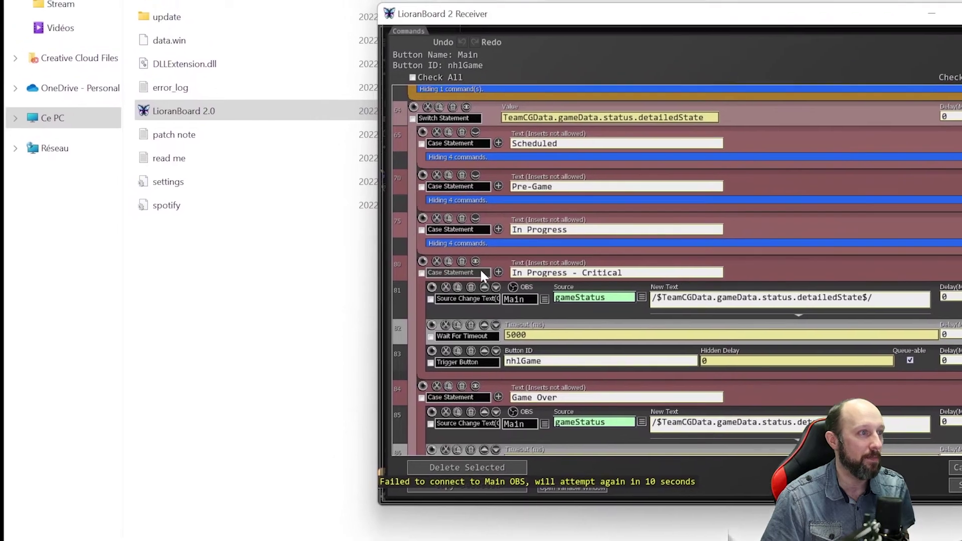
pyautogui.click(476, 261)
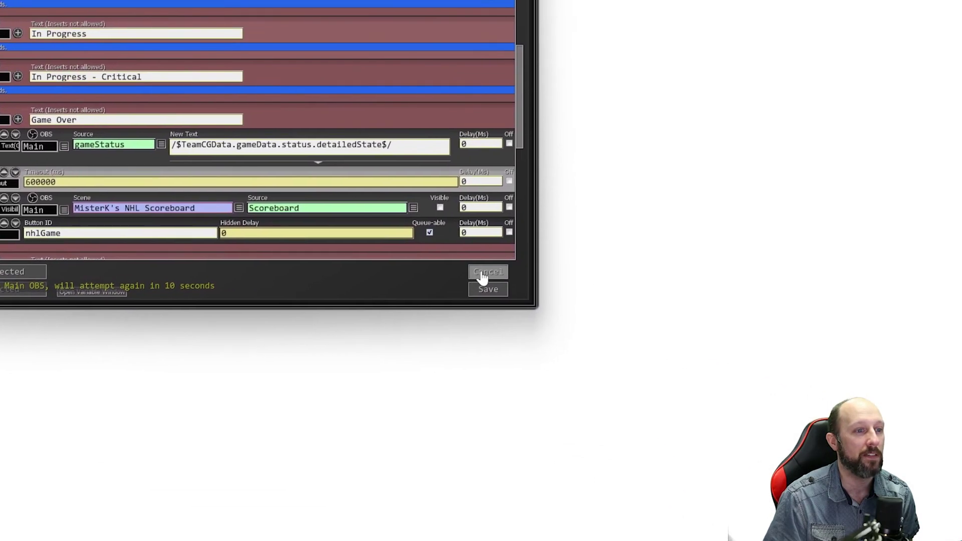
pyautogui.click(834, 416)
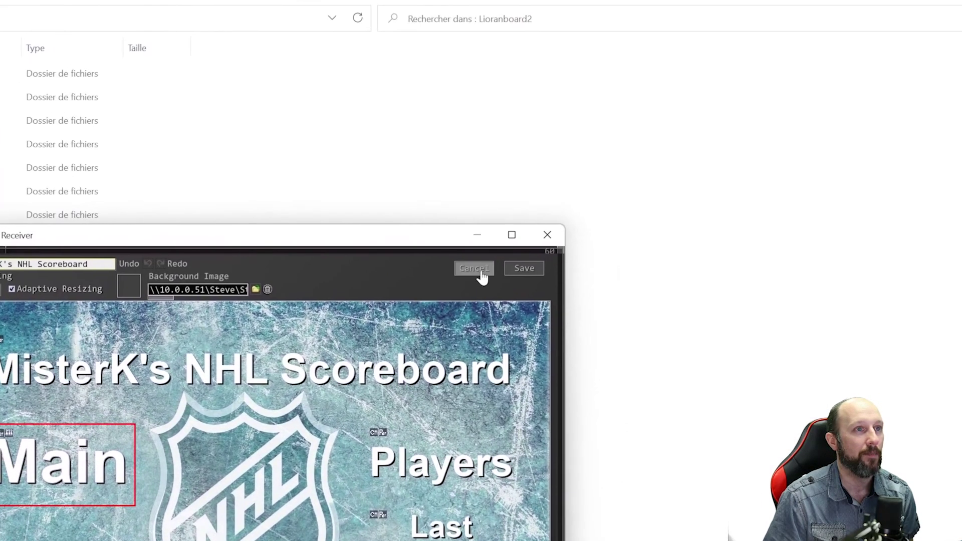
pyautogui.click(513, 199)
# Open the Awesome SO LB1 deck for editing and display the commands of its Advanced Trigger button.
pyautogui.rightClick(482, 275)
pyautogui.click(483, 274)
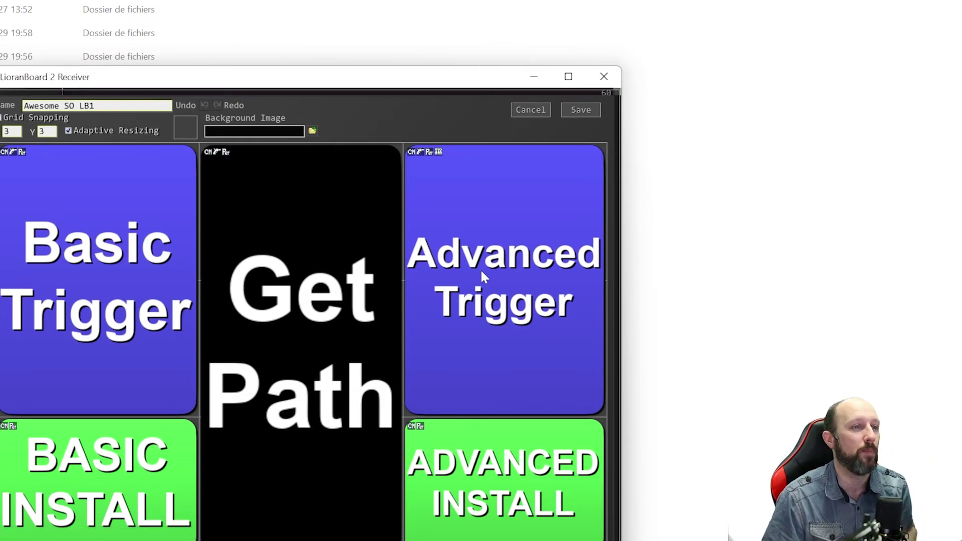
pyautogui.rightClick(483, 278)
pyautogui.click(489, 289)
# Examine the Advanced Trigger command list, following the nested If Statements that compare SO_user with the AS variables.
pyautogui.scroll(-5, 470, 290)
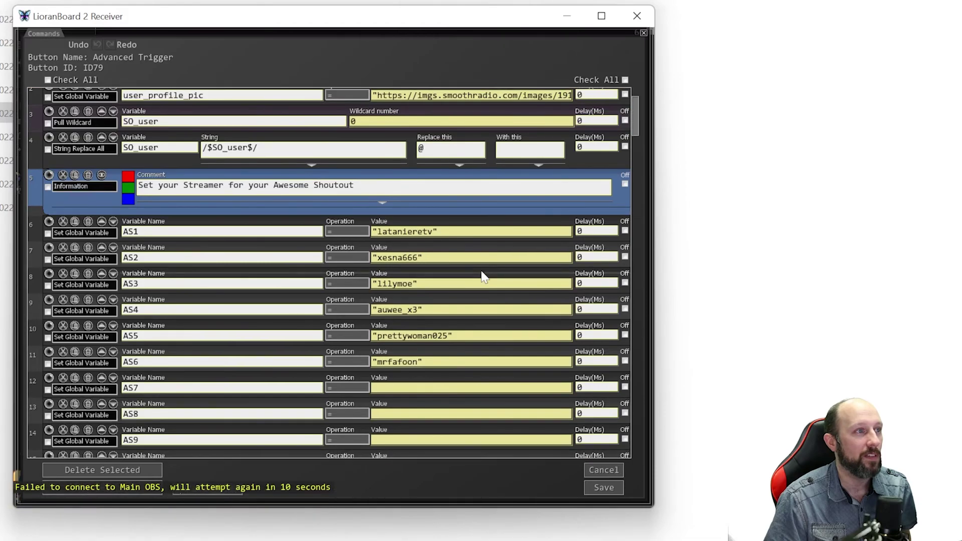
pyautogui.scroll(-10, 483, 277)
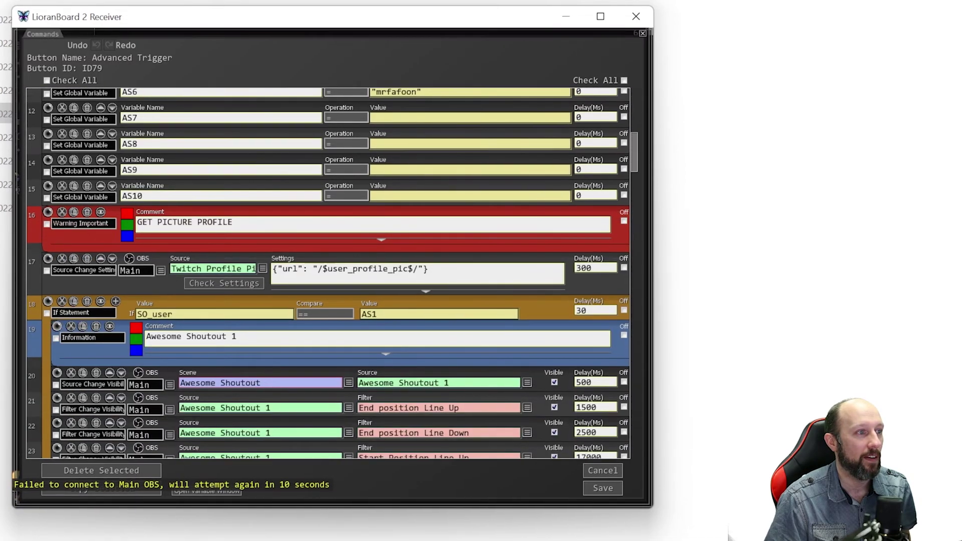
pyautogui.scroll(-7, 481, 275)
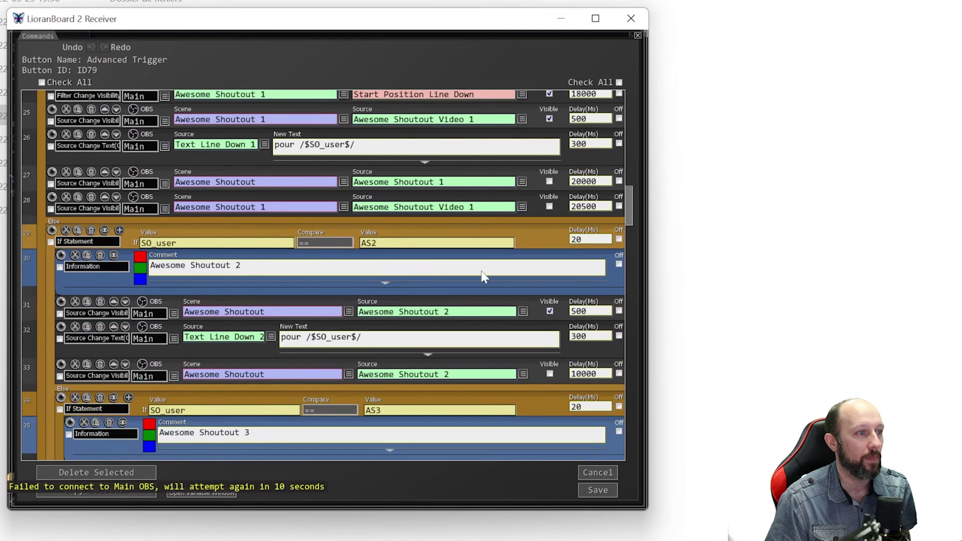
pyautogui.scroll(8, 482, 276)
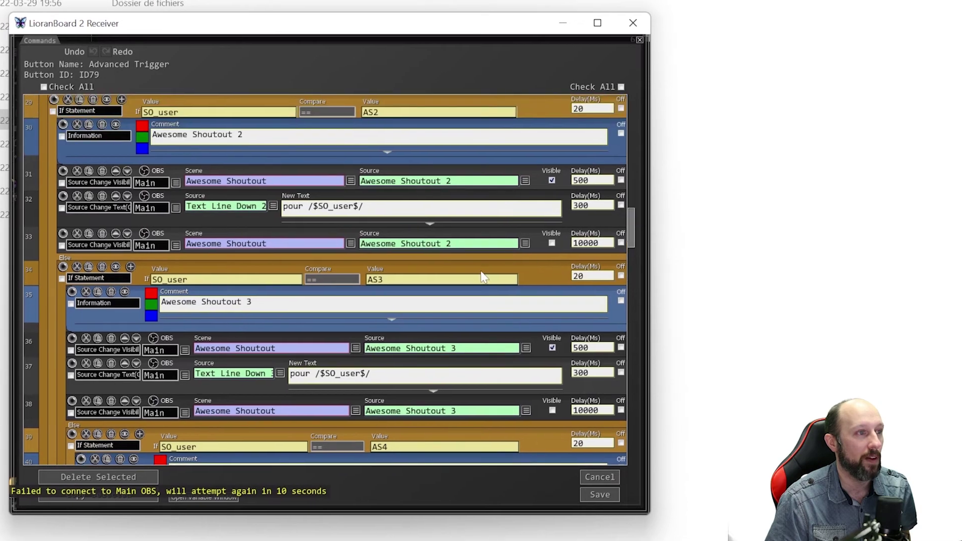
pyautogui.scroll(2, 482, 277)
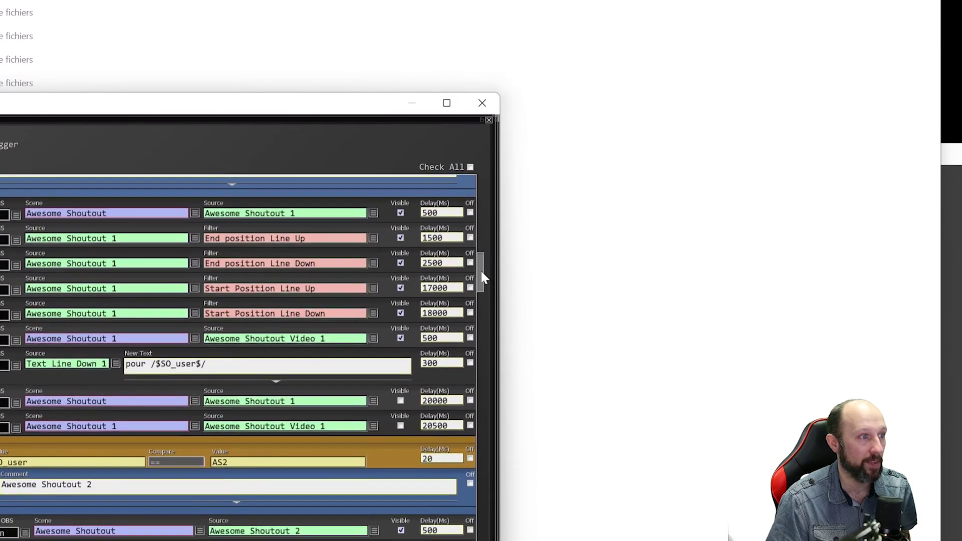
pyautogui.moveTo(482, 272); pyautogui.dragTo(471, 299)
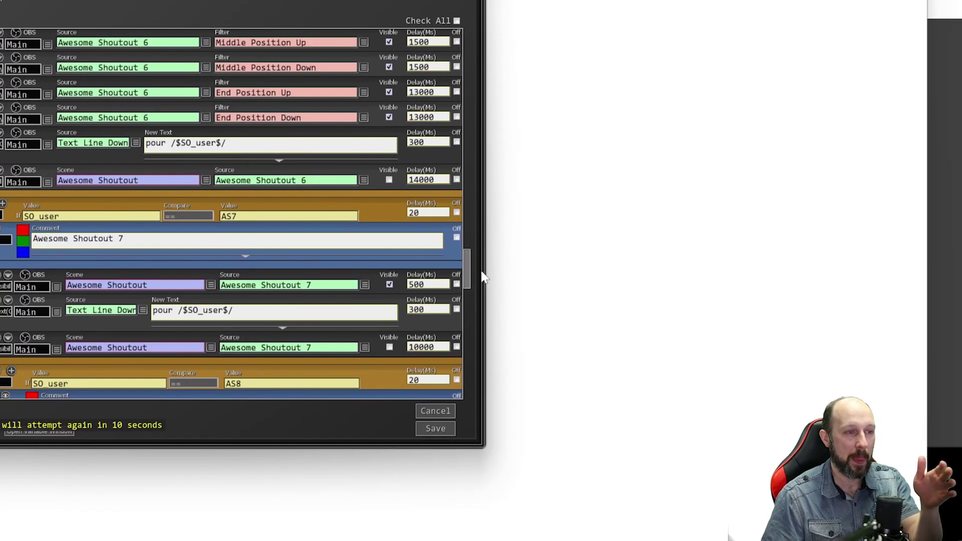